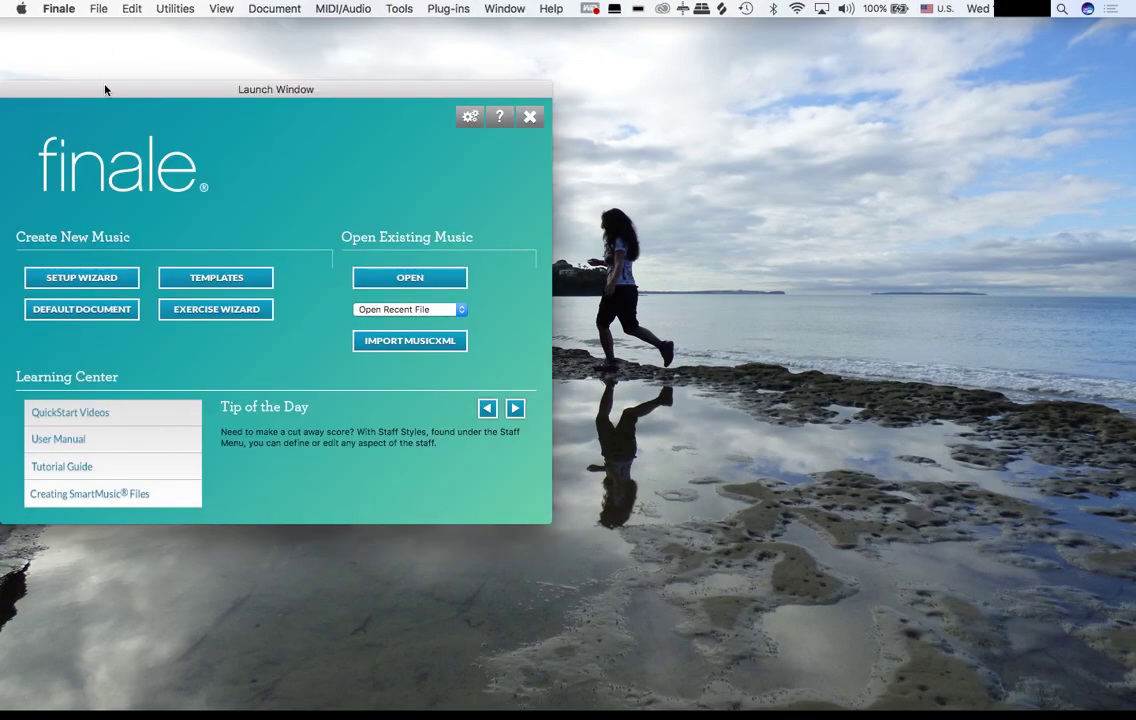
# - Move the Finale Launch Window to a clearer spot on screen
pyautogui.moveTo(96, 80); pyautogui.dragTo(237, 62)
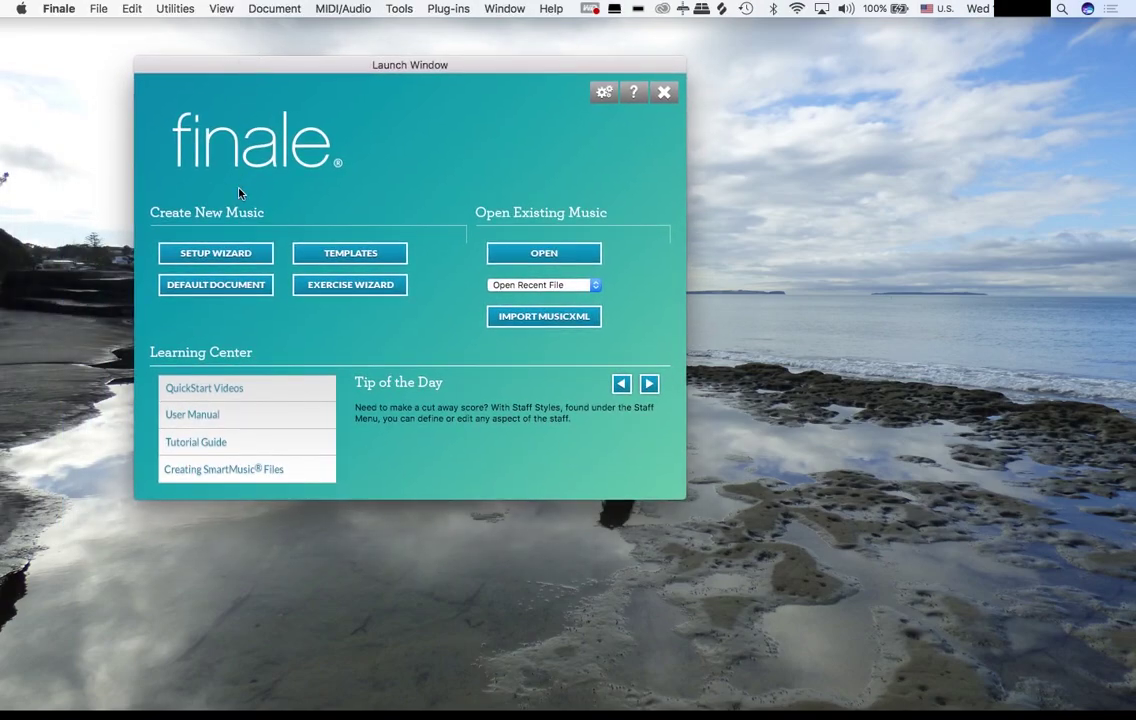
# - In the Setup Wizard, pick the General style Handwritten Style (Jazz Font) with Landscape score pages
pyautogui.click(232, 251)
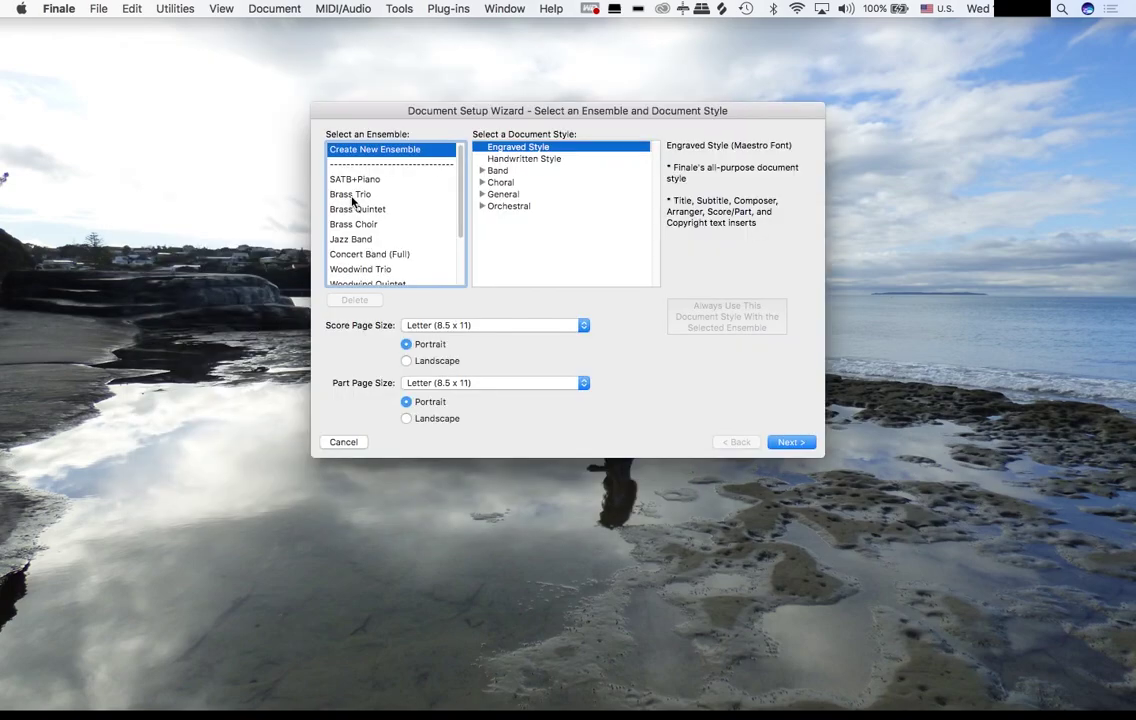
pyautogui.click(483, 194)
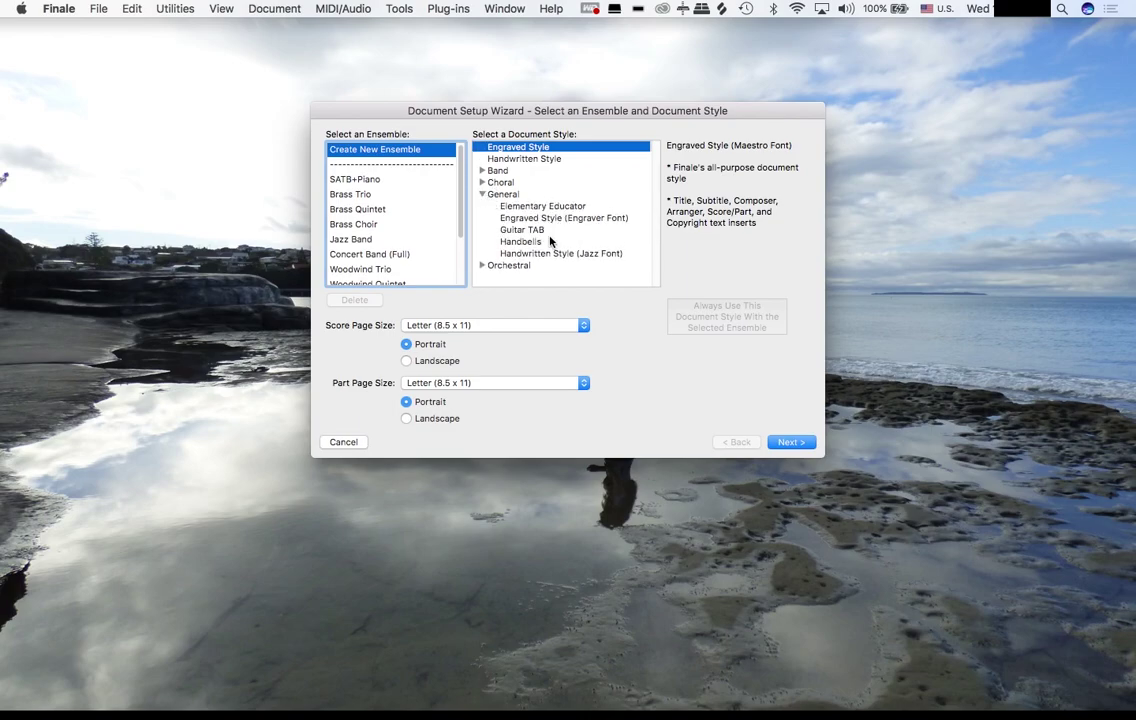
pyautogui.click(548, 255)
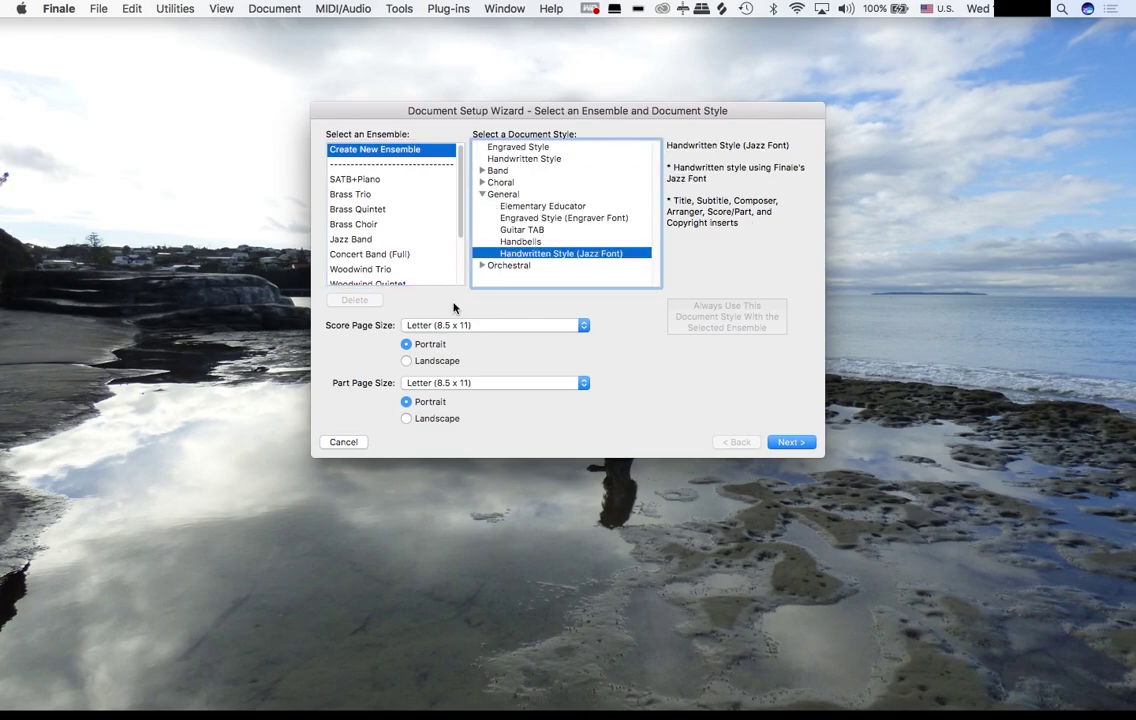
pyautogui.click(438, 362)
# - Add Voice, Acoustic Guitar and Bass Guitar to the score's instrument list
pyautogui.click(789, 443)
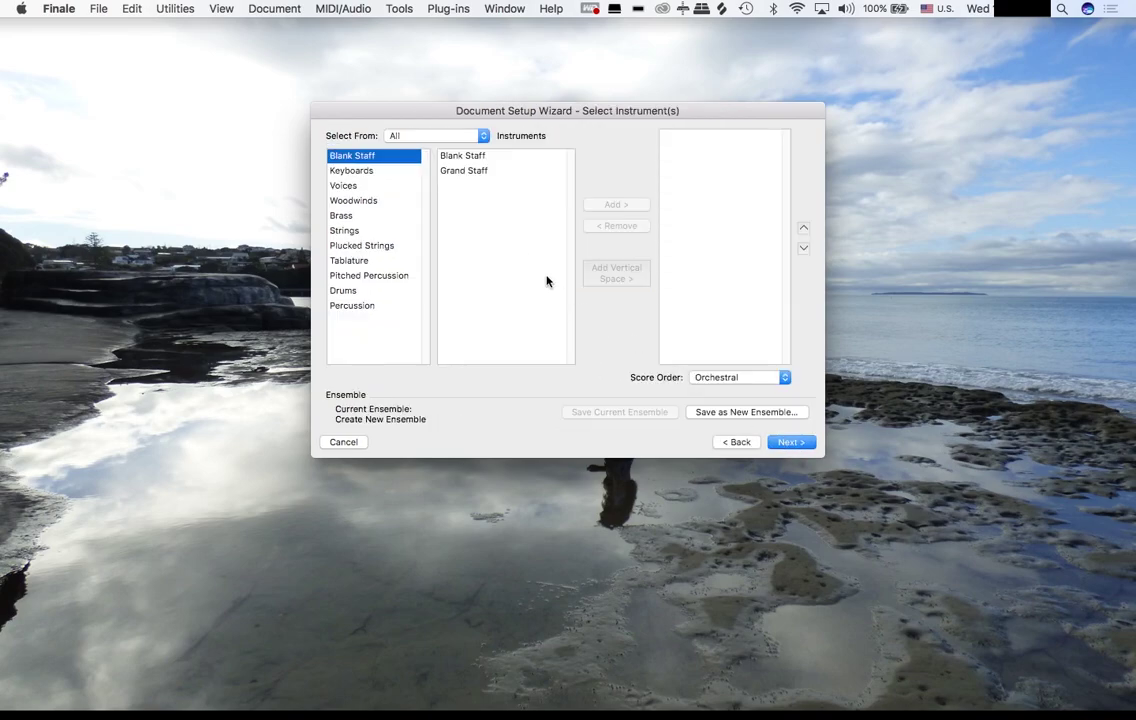
pyautogui.click(364, 186)
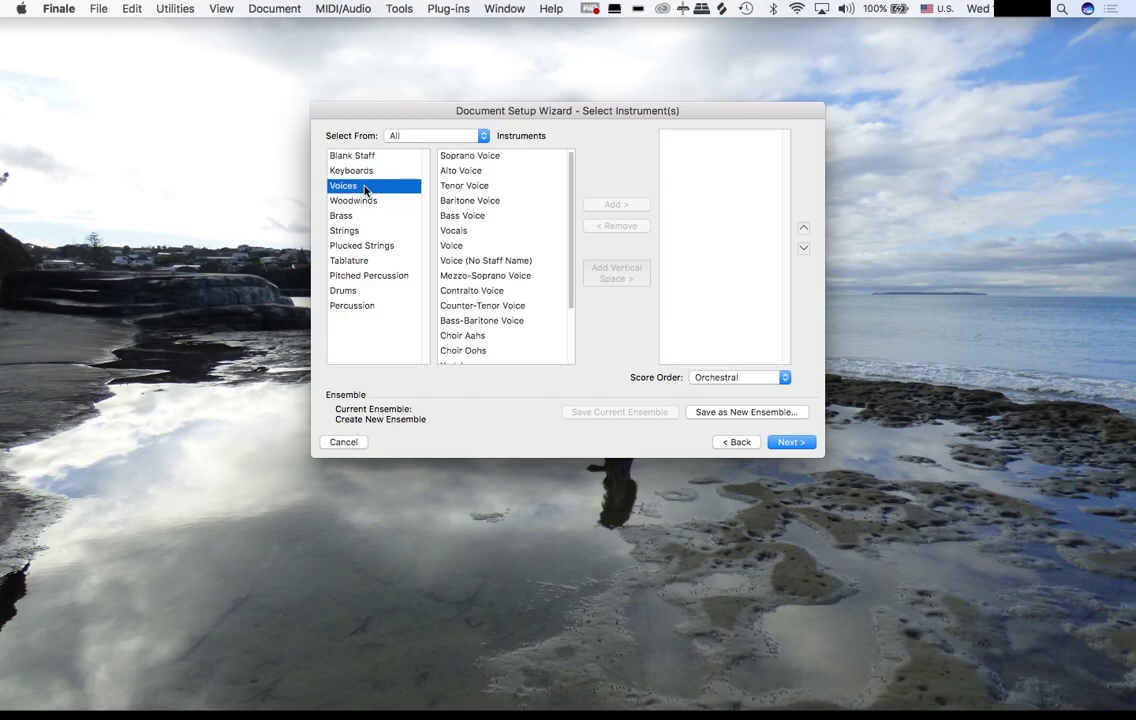
pyautogui.click(481, 247)
pyautogui.doubleClick(481, 247)
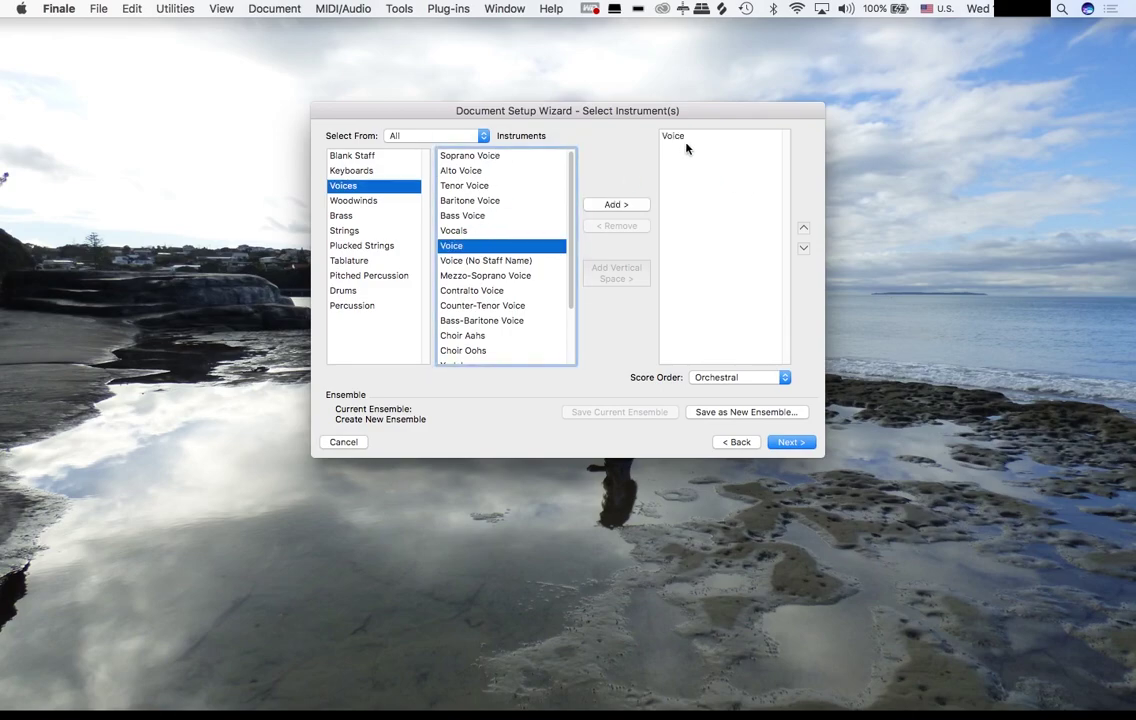
pyautogui.click(370, 246)
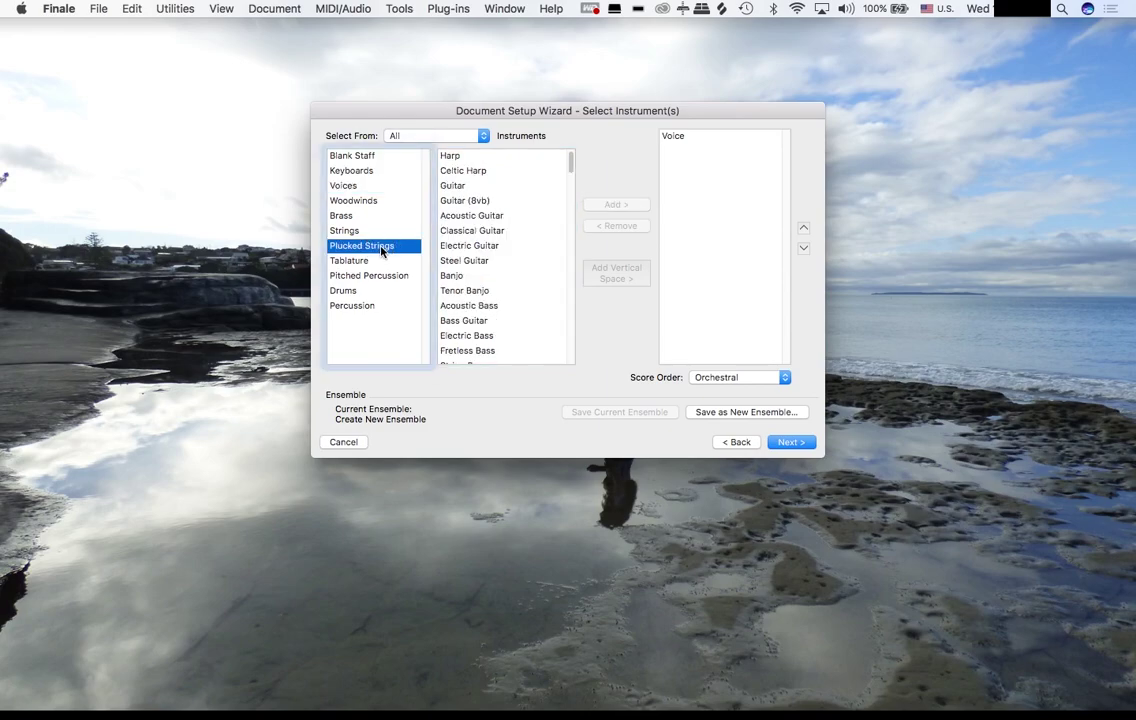
pyautogui.doubleClick(512, 218)
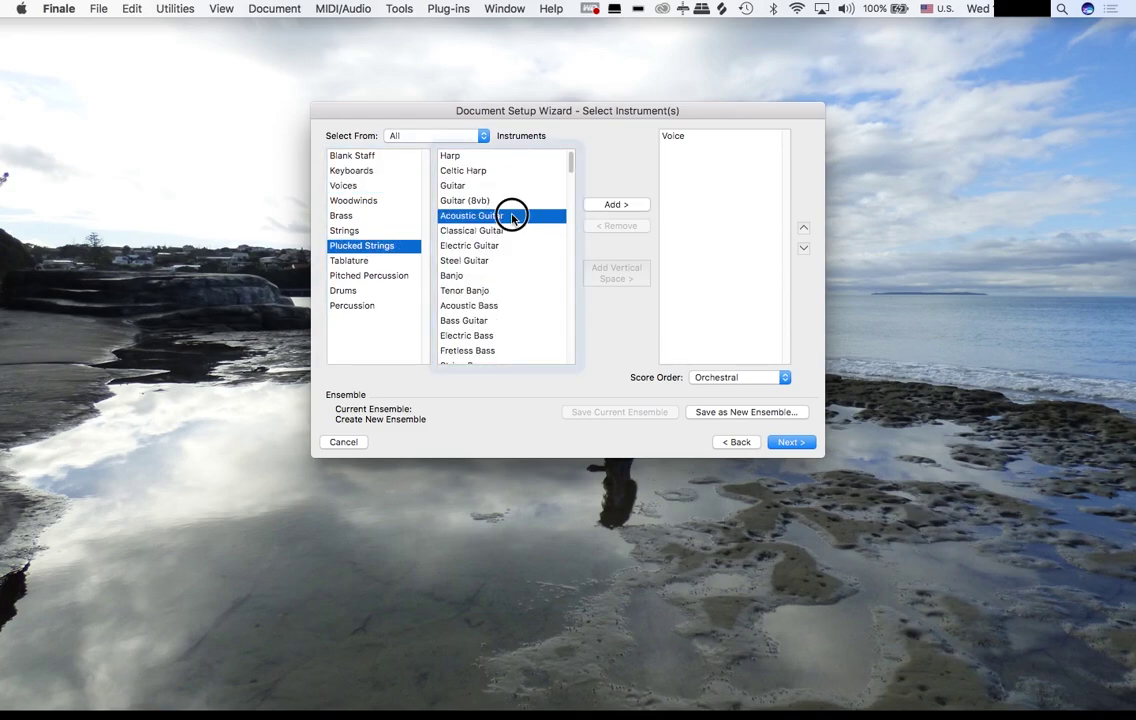
pyautogui.doubleClick(497, 321)
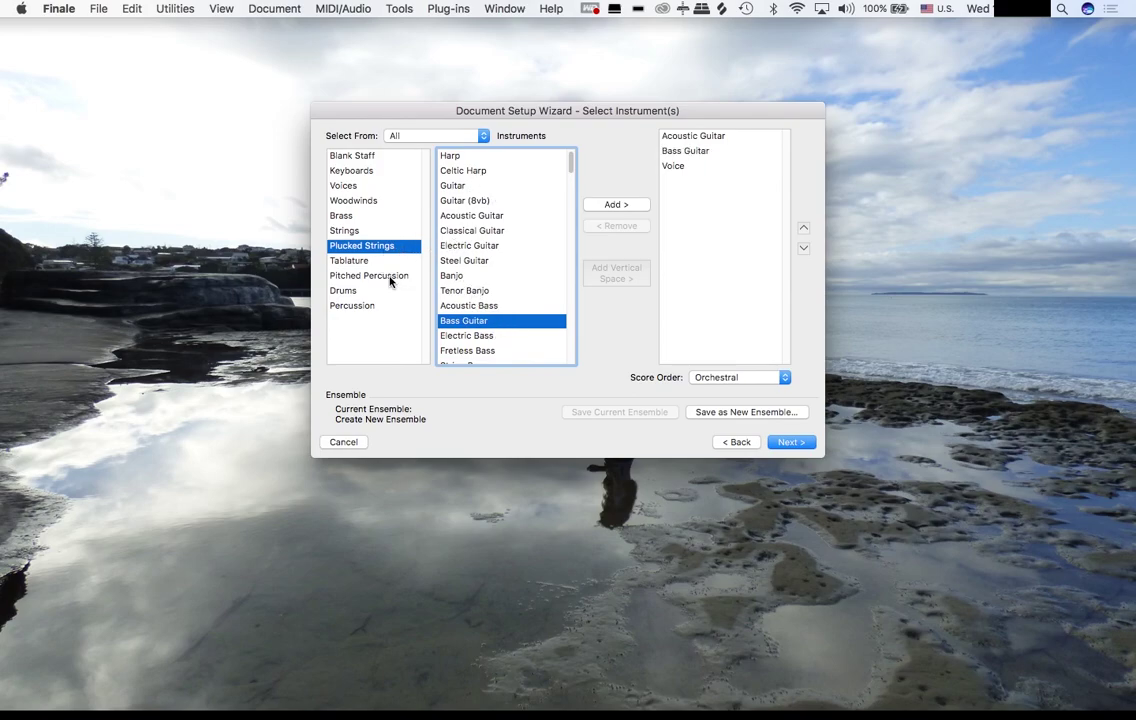
pyautogui.click(365, 171)
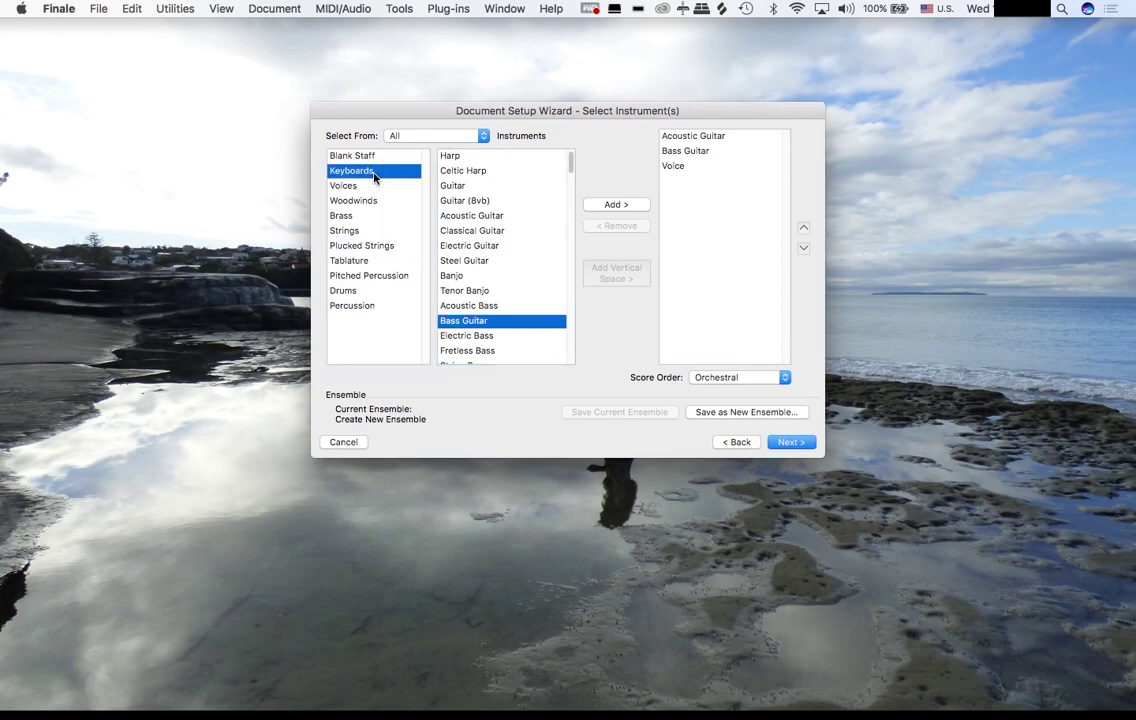
# - Add Piano, Percussion, two Violins, Viola and Cello to the instrument list
pyautogui.doubleClick(448, 156)
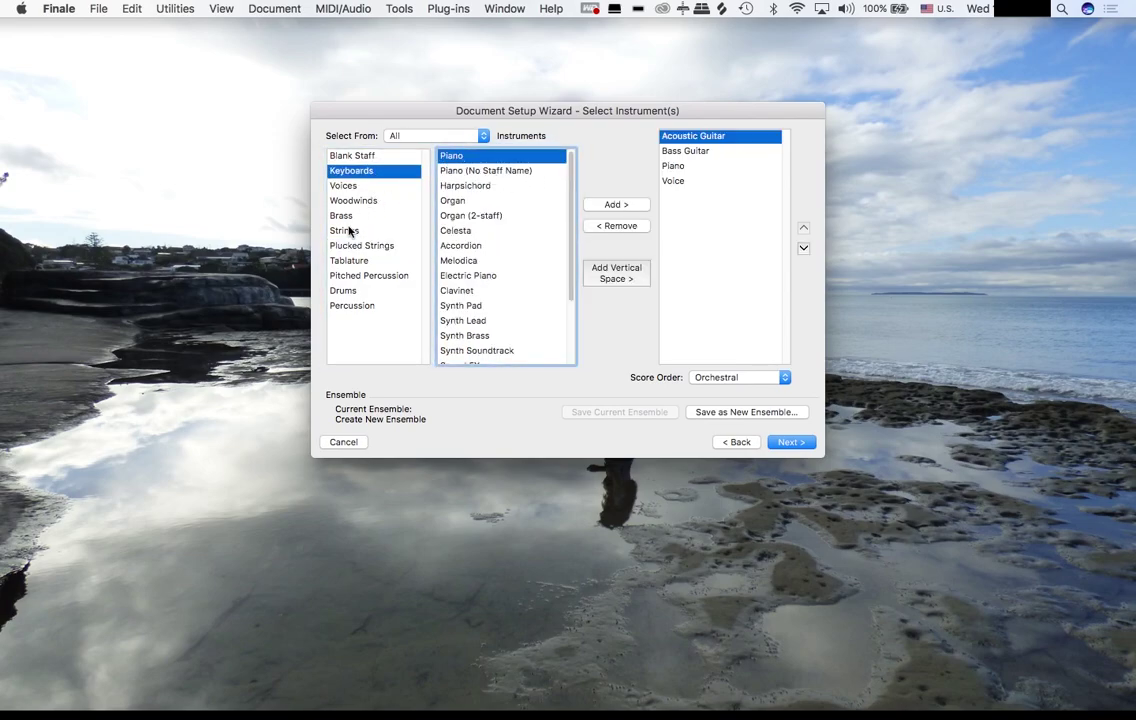
pyautogui.click(367, 304)
pyautogui.click(510, 157)
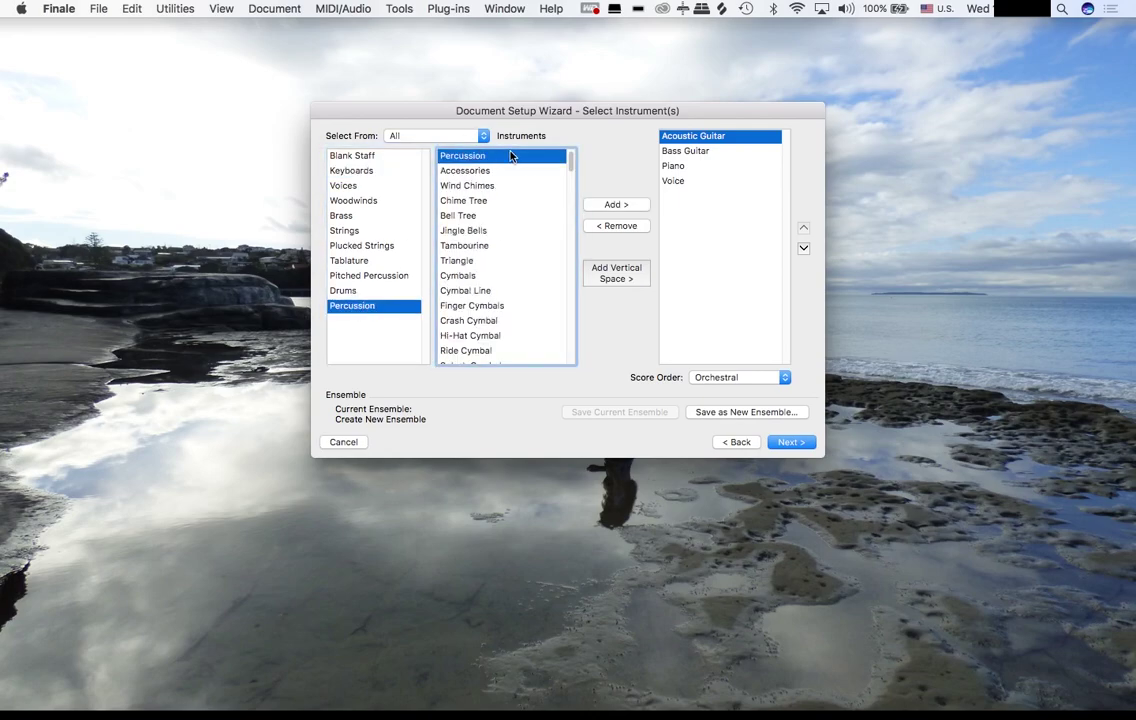
pyautogui.doubleClick(510, 157)
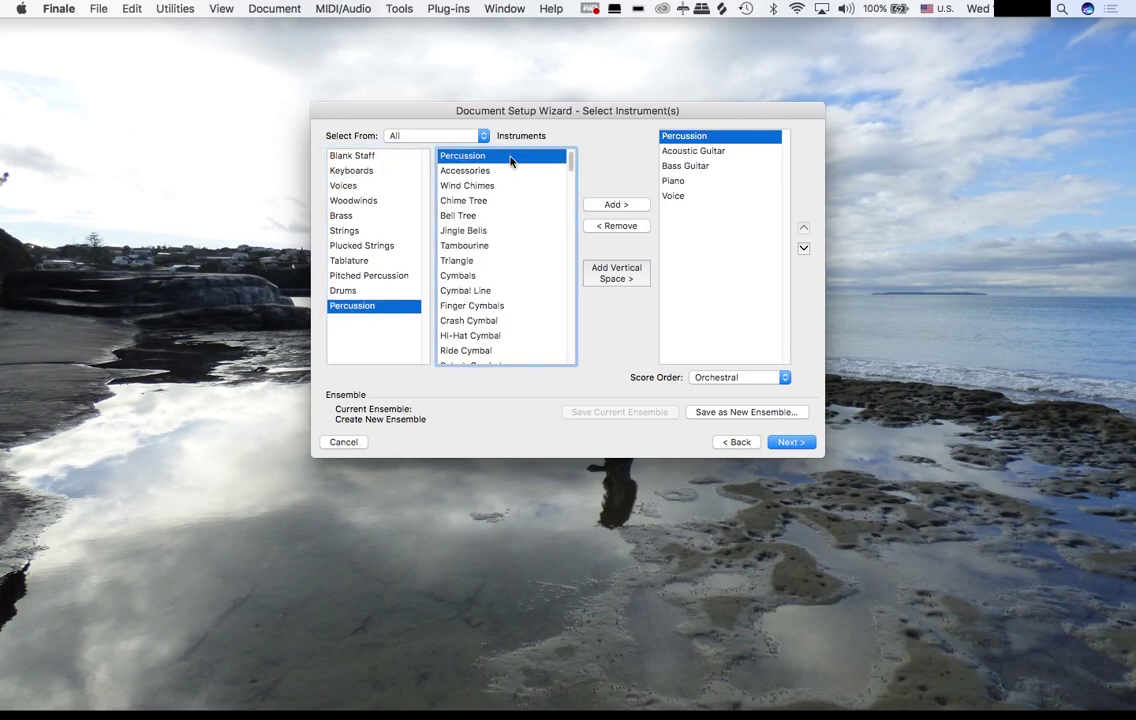
pyautogui.click(362, 231)
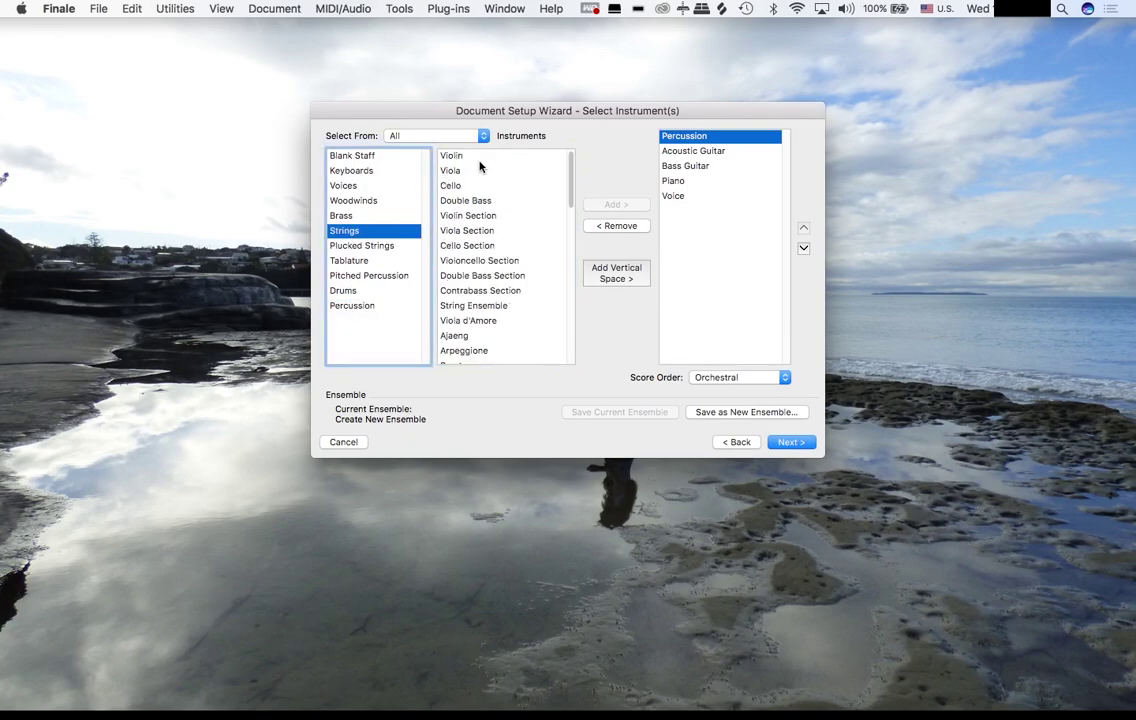
pyautogui.doubleClick(483, 157)
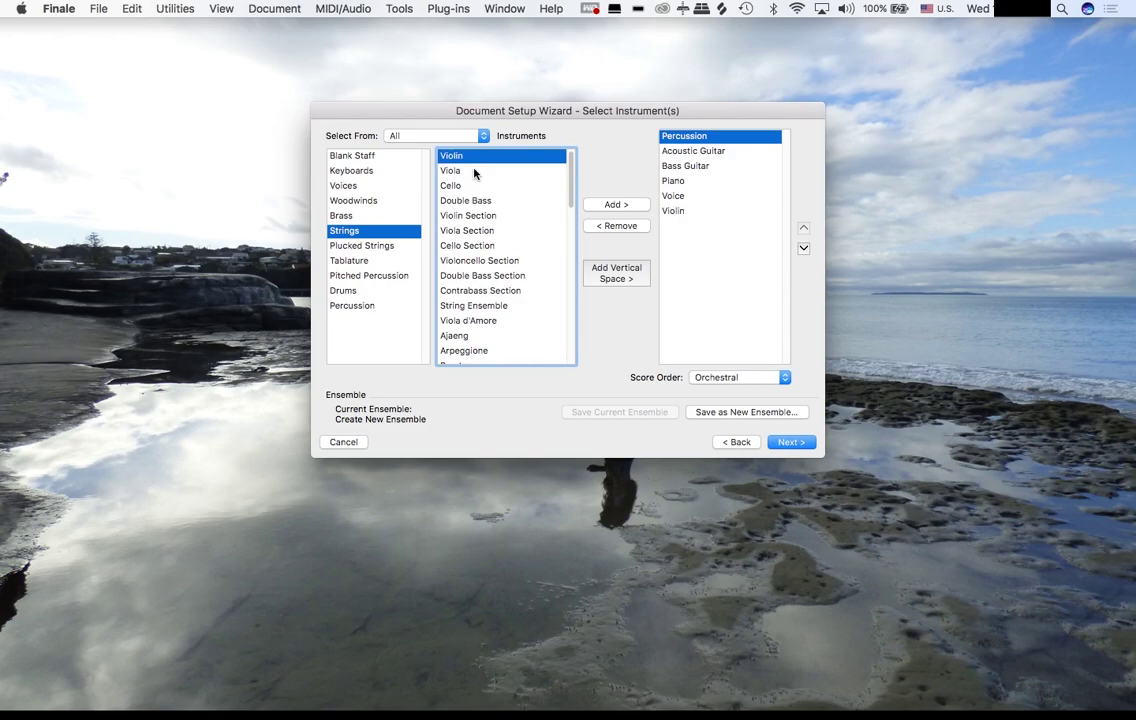
pyautogui.doubleClick(482, 157)
pyautogui.doubleClick(469, 171)
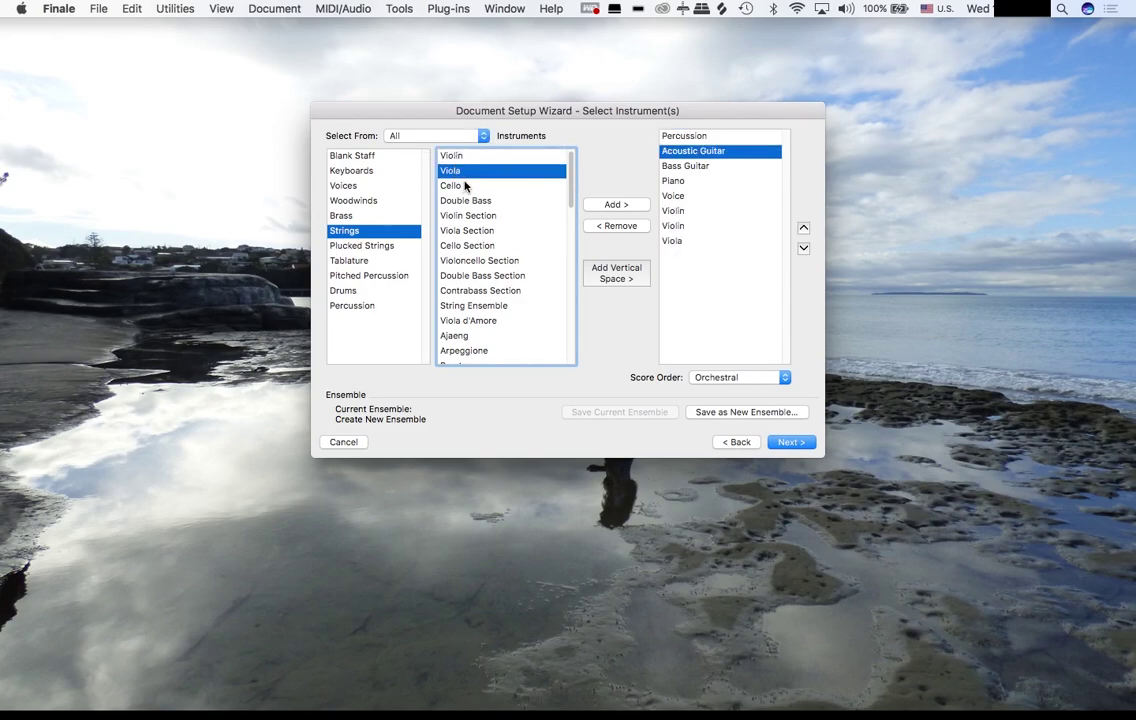
pyautogui.doubleClick(465, 186)
# - Set the Score Order to Jazz Band
pyautogui.click(697, 137)
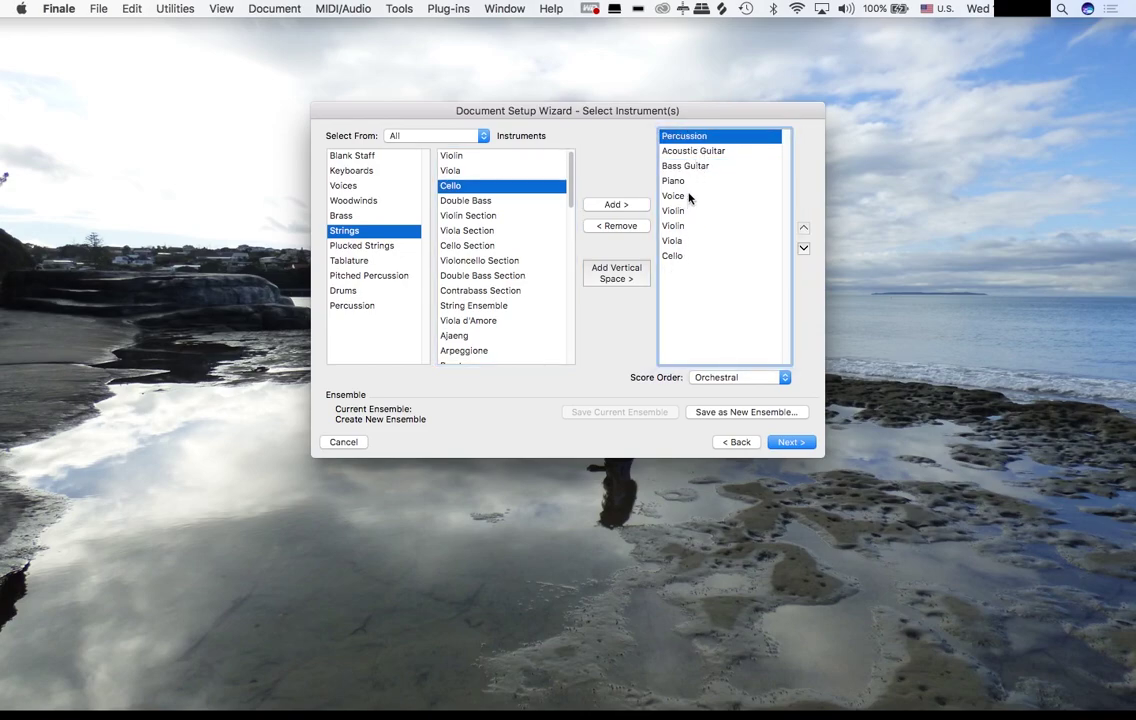
pyautogui.click(743, 377)
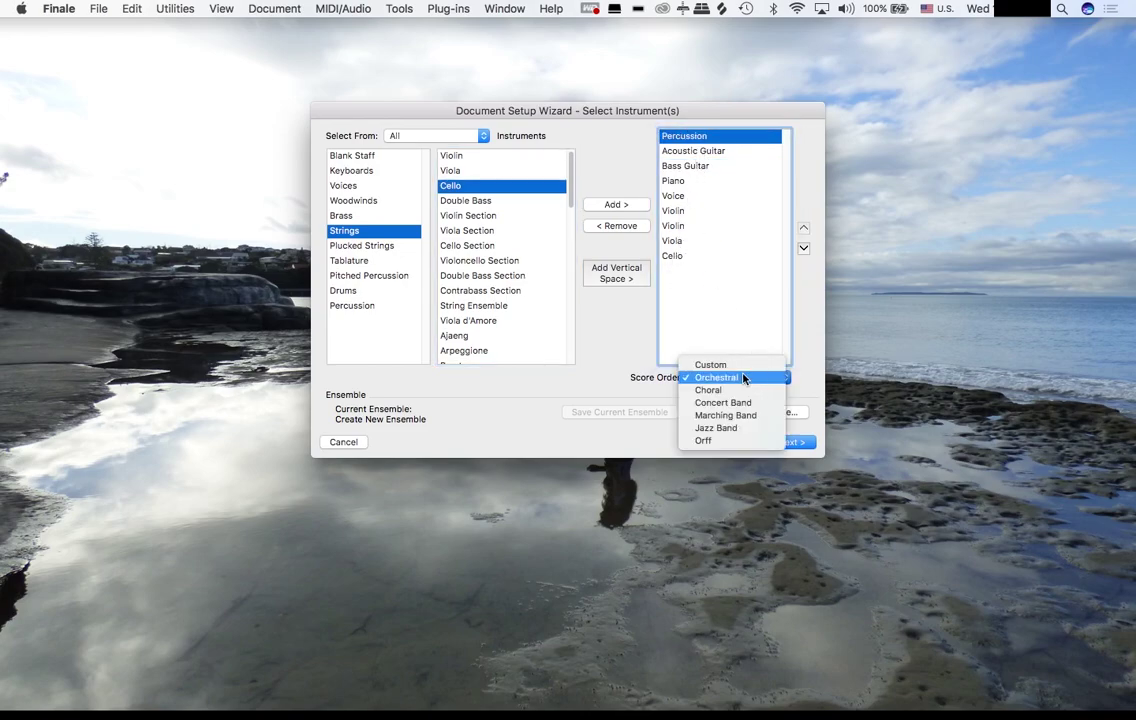
pyautogui.click(745, 437)
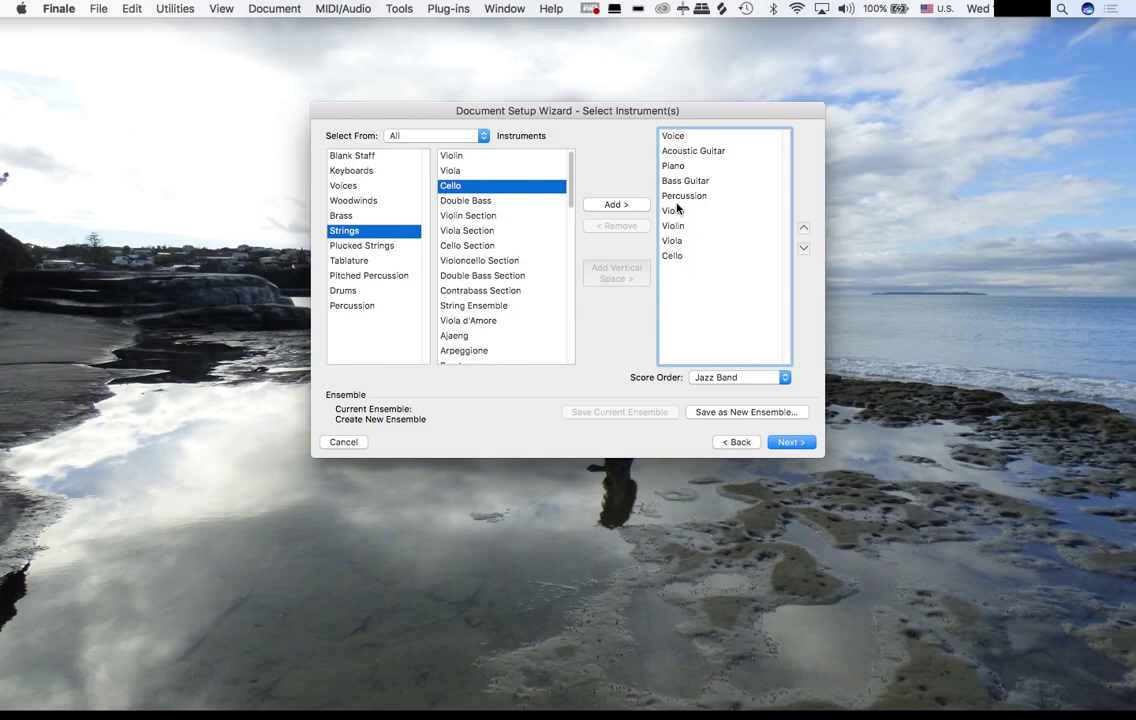
# - Enter the title 'The Wayfaring Stranger' and the composer 'Traditional Song'
pyautogui.click(791, 442)
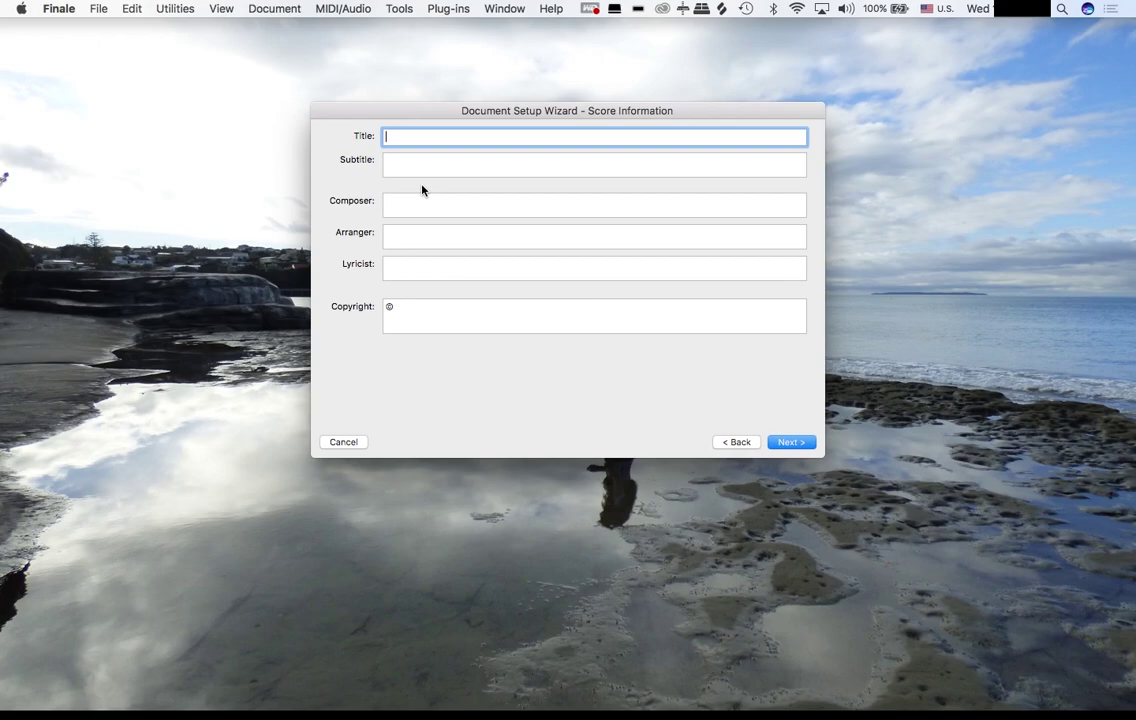
pyautogui.write('The Wayfaring Stranger')
pyautogui.click(594, 204)
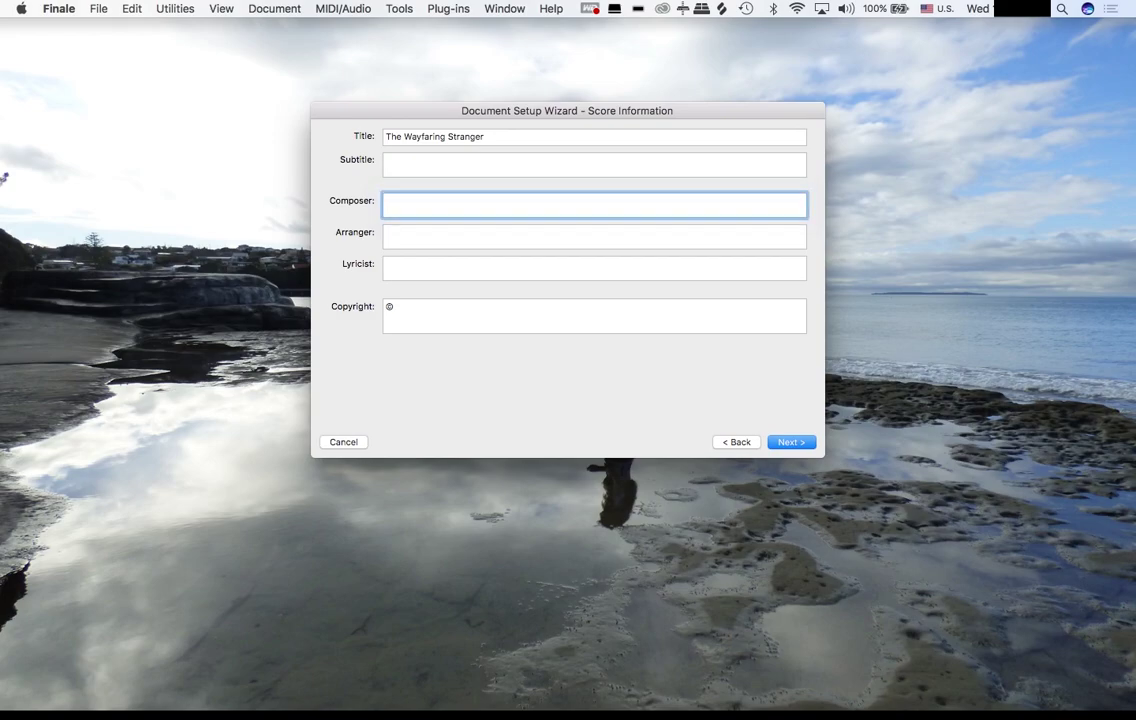
pyautogui.write('Justin Leo K')
pyautogui.press('super+a')
pyautogui.press('BackSpace')
pyautogui.write('Traditional Song')
# - Fill in the arranger credit and a Copyright © 2020 line
pyautogui.click(386, 232)
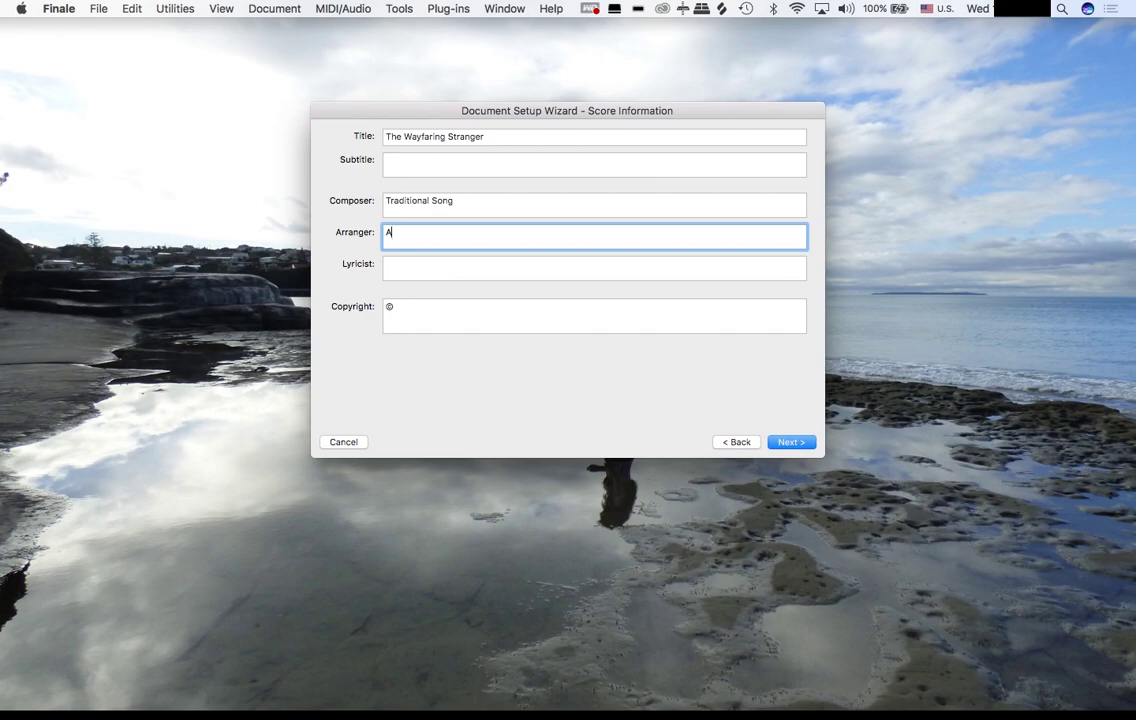
pyautogui.write('Arr. Justin Leo Kennedy')
pyautogui.press('Tab')
pyautogui.press('Tab')
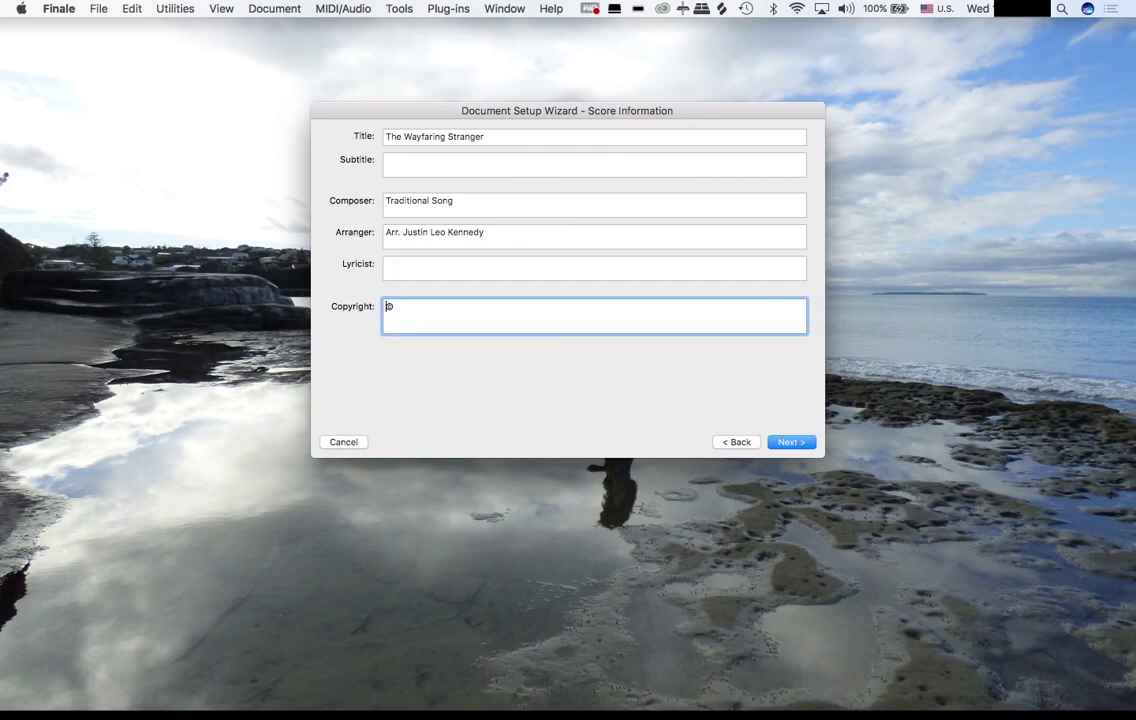
pyautogui.press('Left')
pyautogui.write('Copyright © 2020 by Justin Leo Kenned')
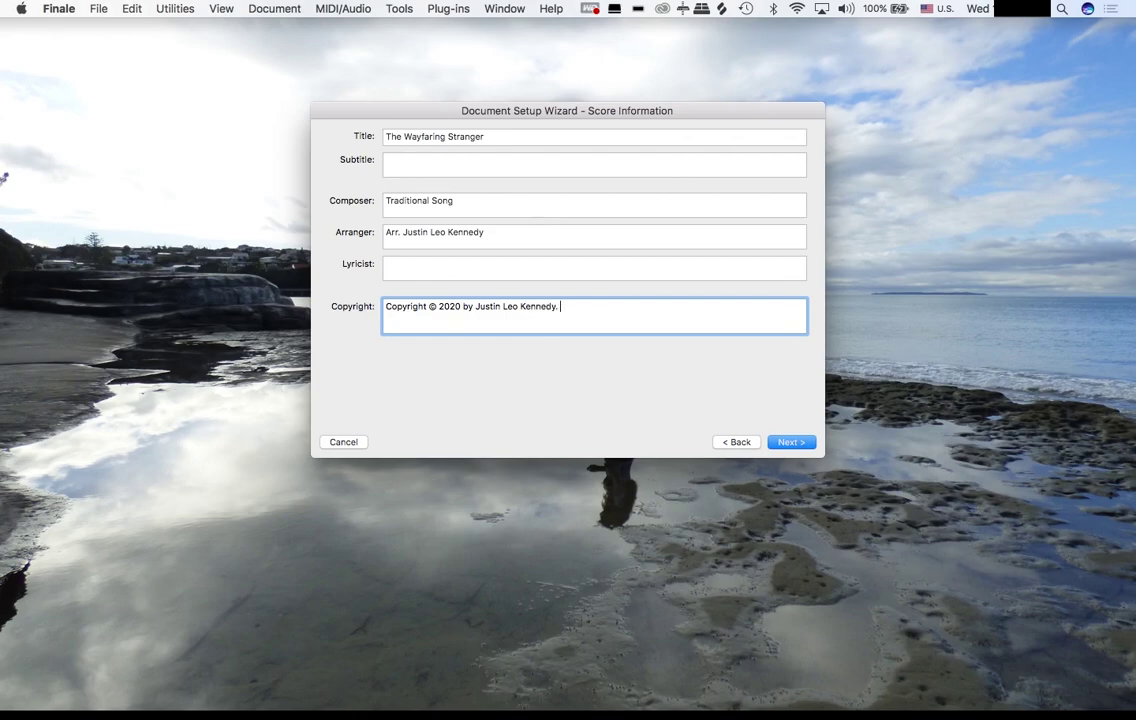
pyautogui.write('y. All rights reserved.')
# - Keep 4/4 time, C Major and 31 measures, and finish the wizard
pyautogui.click(793, 443)
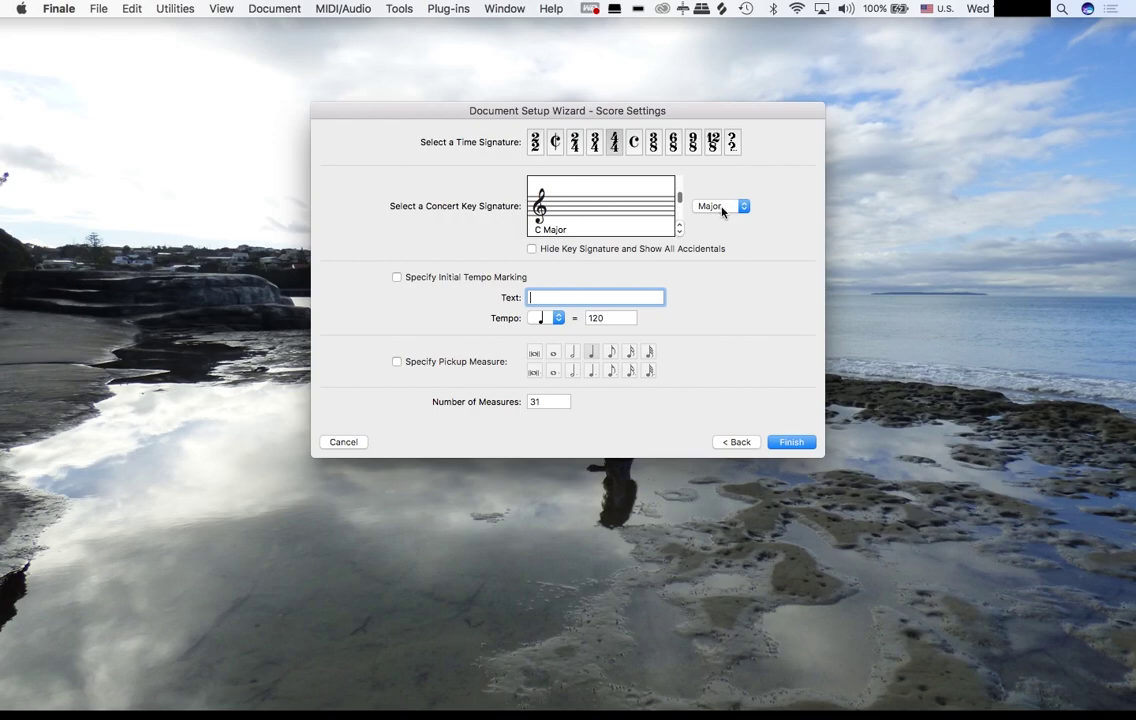
pyautogui.click(786, 449)
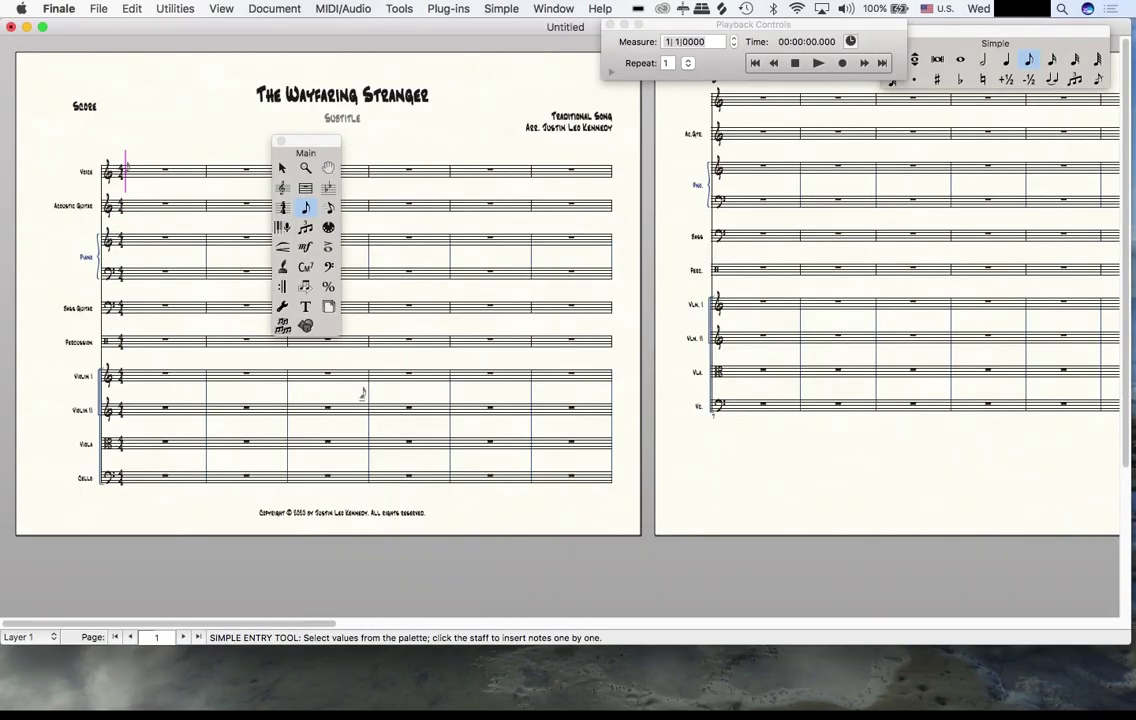
# - Move the tool and playback palettes off the score and close the note-entry palette
pyautogui.moveTo(325, 145); pyautogui.dragTo(913, 212)
pyautogui.moveTo(862, 20); pyautogui.dragTo(1055, 446)
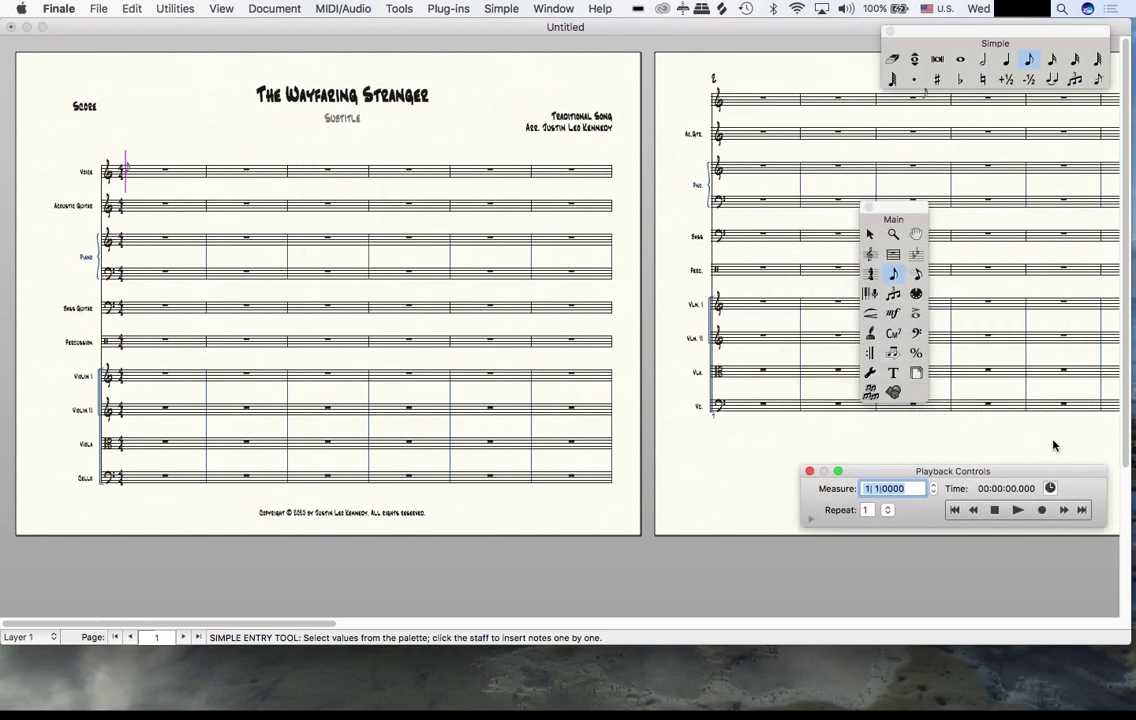
pyautogui.moveTo(975, 42); pyautogui.dragTo(983, 386)
pyautogui.click(895, 377)
pyautogui.moveTo(892, 469); pyautogui.dragTo(910, 448)
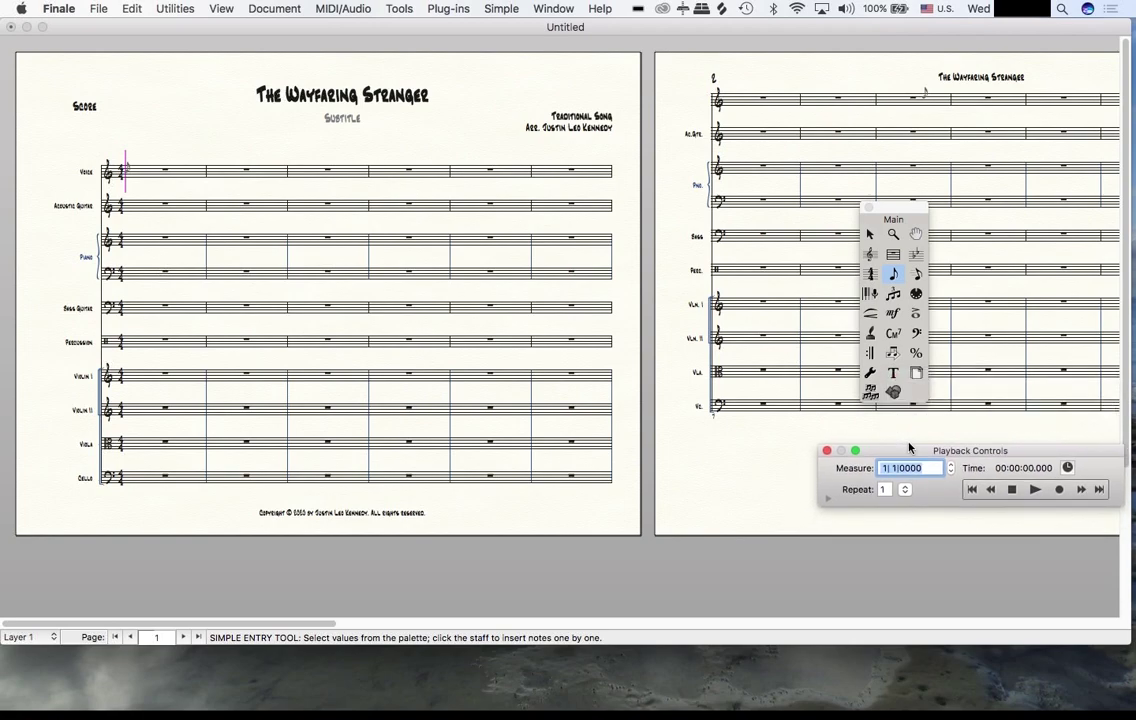
# - With the Selection Tool, delete the Subtitle placeholder and the page-2 repeated title
pyautogui.click(870, 238)
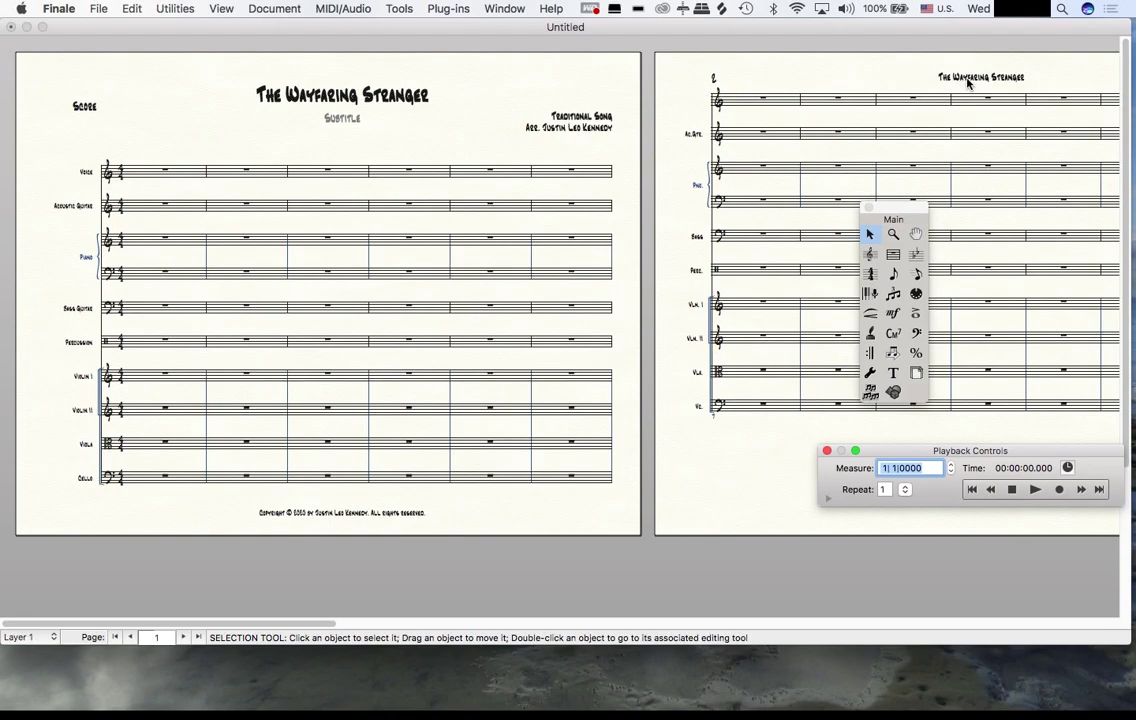
pyautogui.click(354, 120)
pyautogui.click(354, 120)
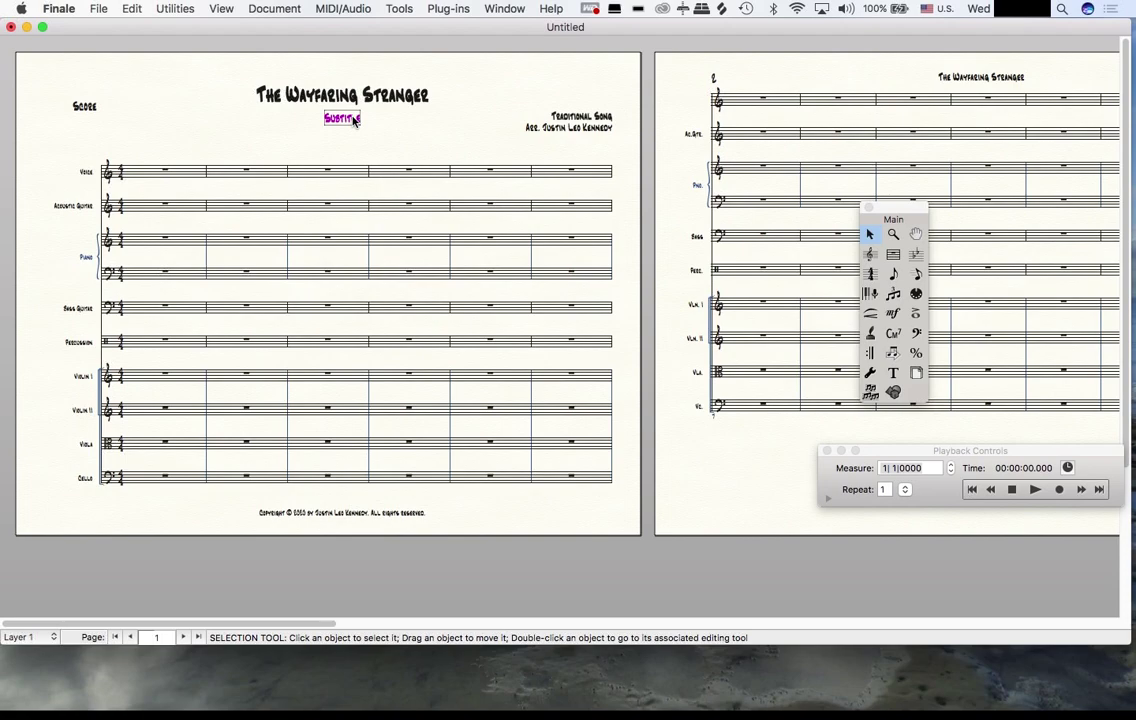
pyautogui.press('Delete')
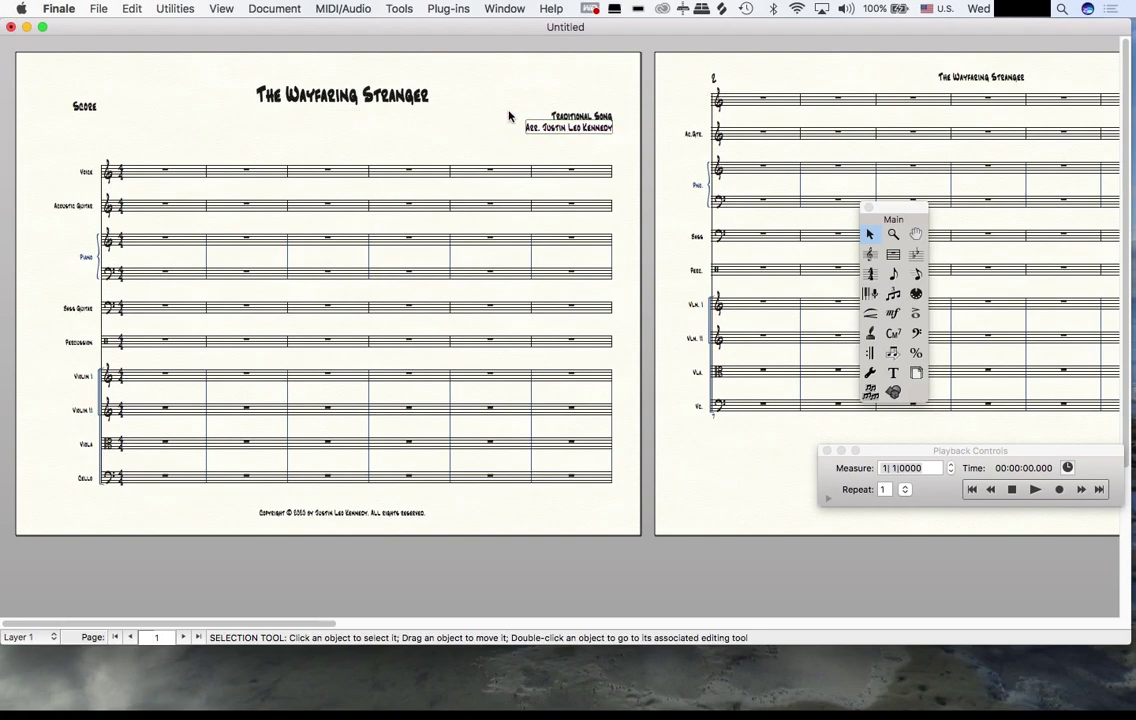
pyautogui.click(985, 79)
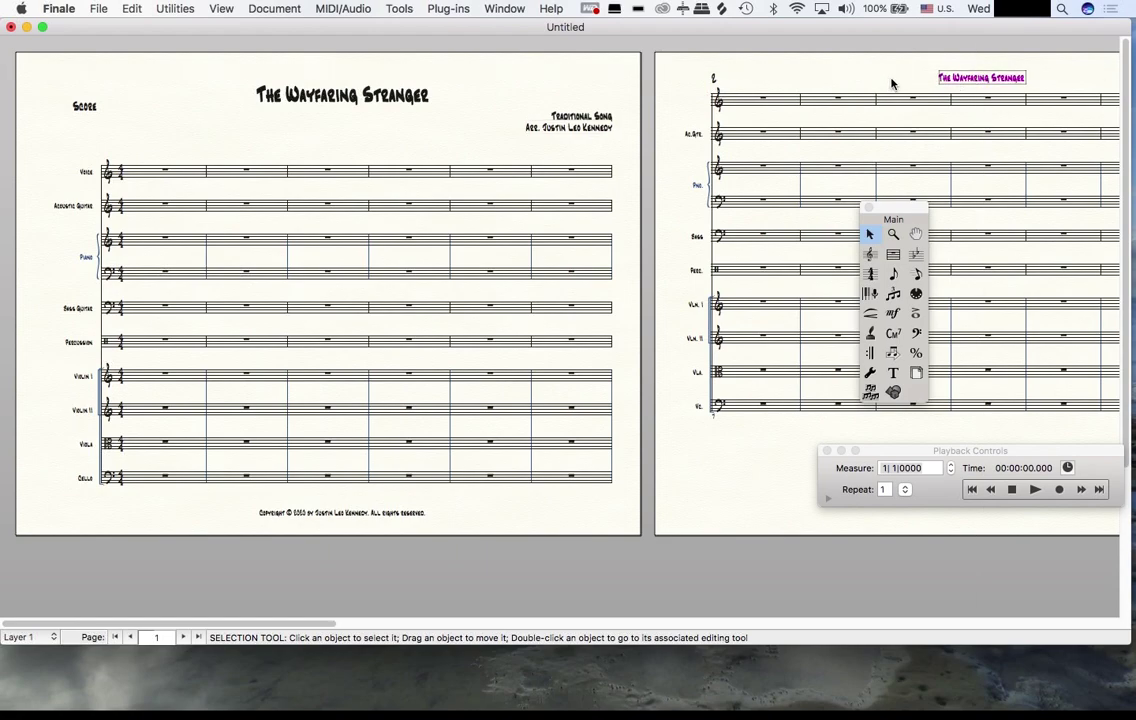
pyautogui.press('Delete')
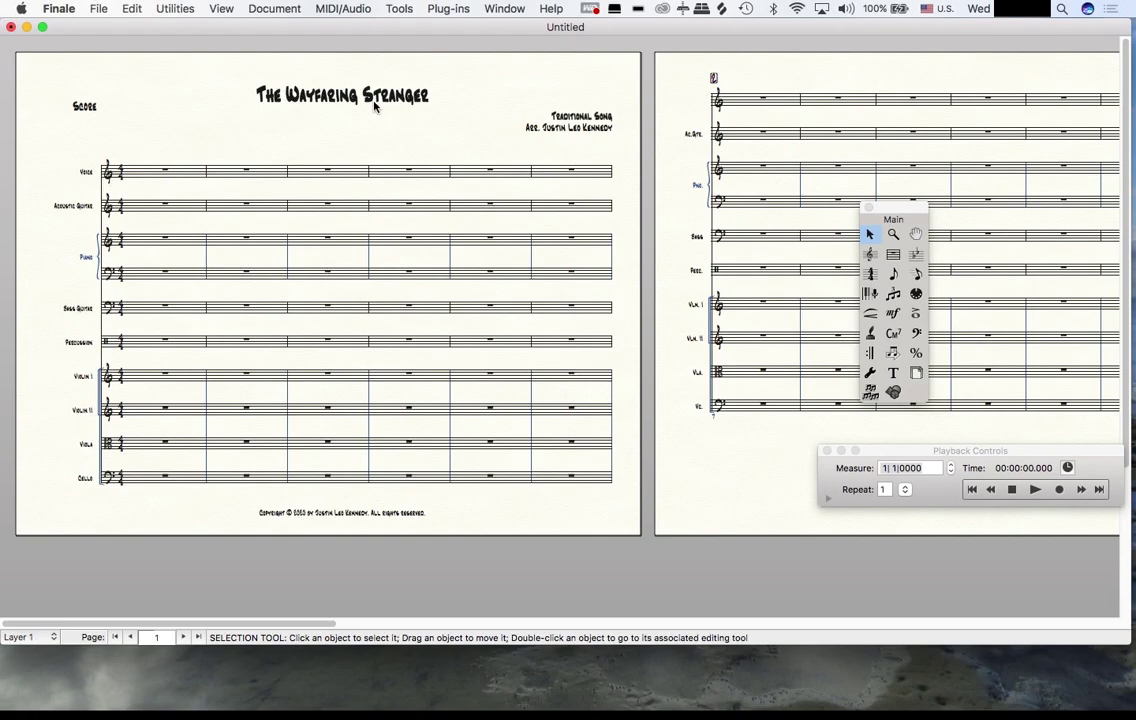
# - In ScoreManager's File Info, change the Score Name text to 'Full Score'
pyautogui.click(84, 107)
pyautogui.click(87, 117)
pyautogui.click(501, 9)
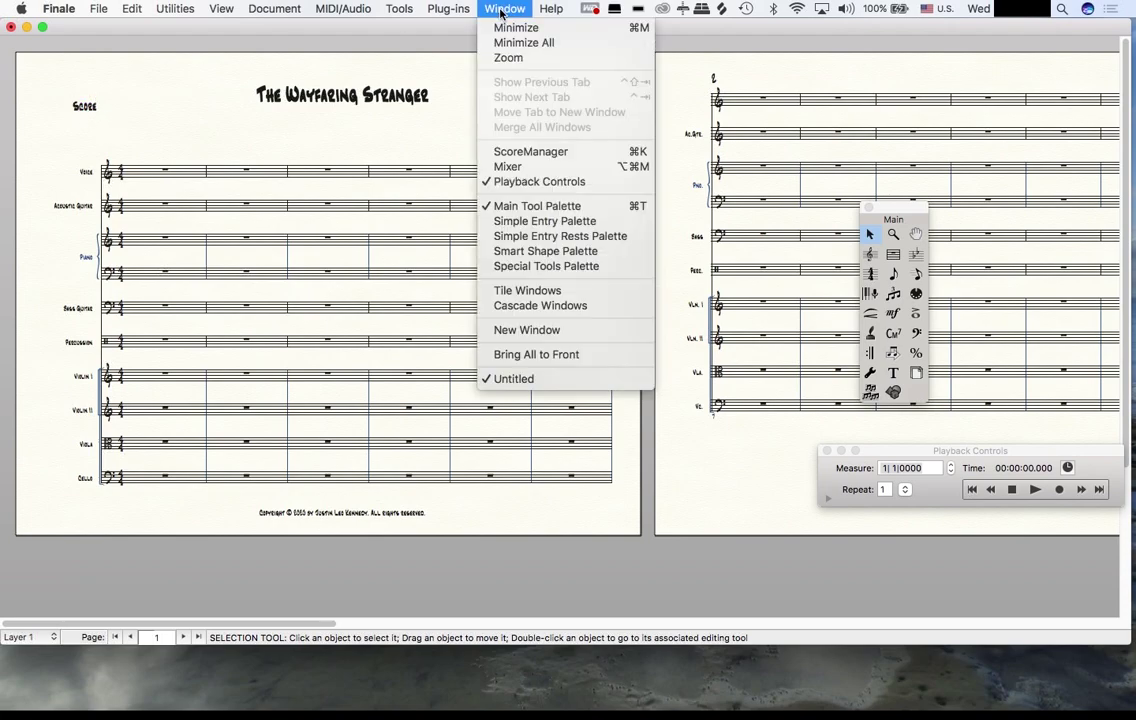
pyautogui.click(591, 151)
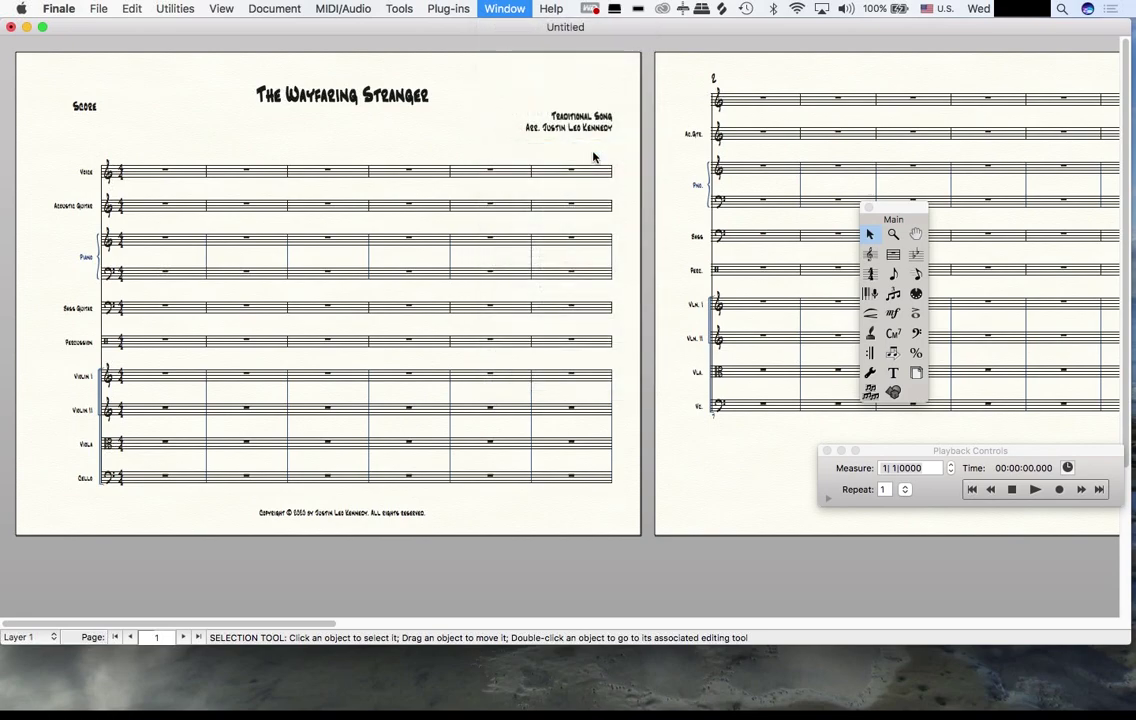
pyautogui.click(445, 67)
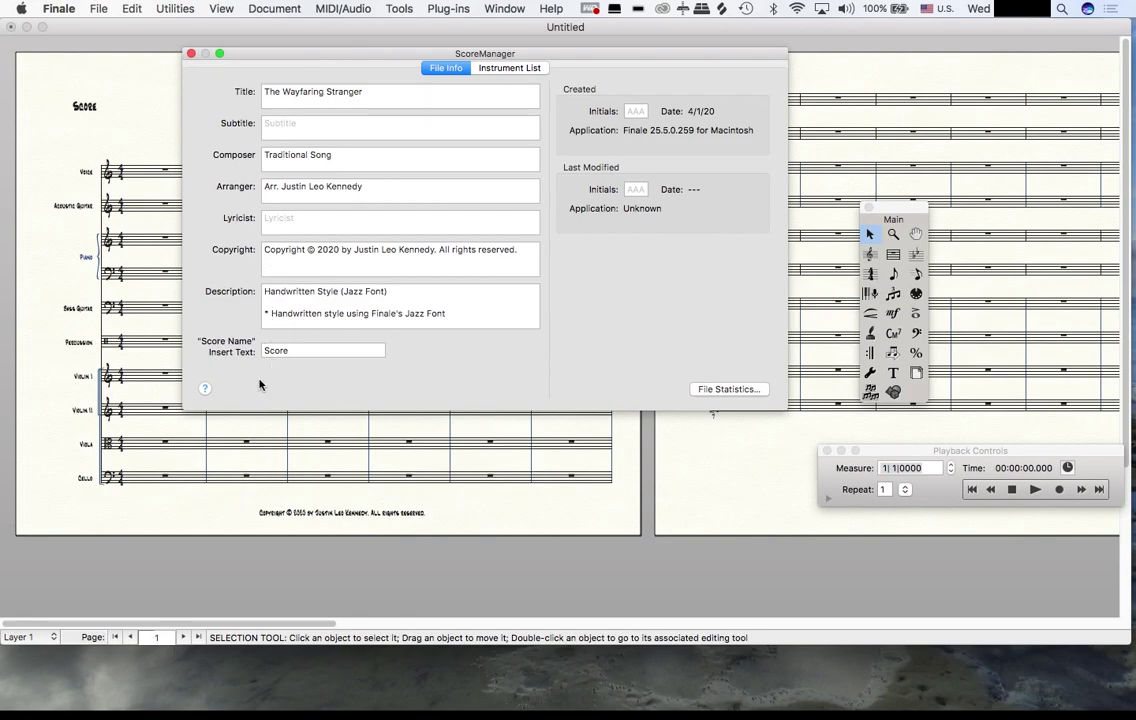
pyautogui.click(266, 350)
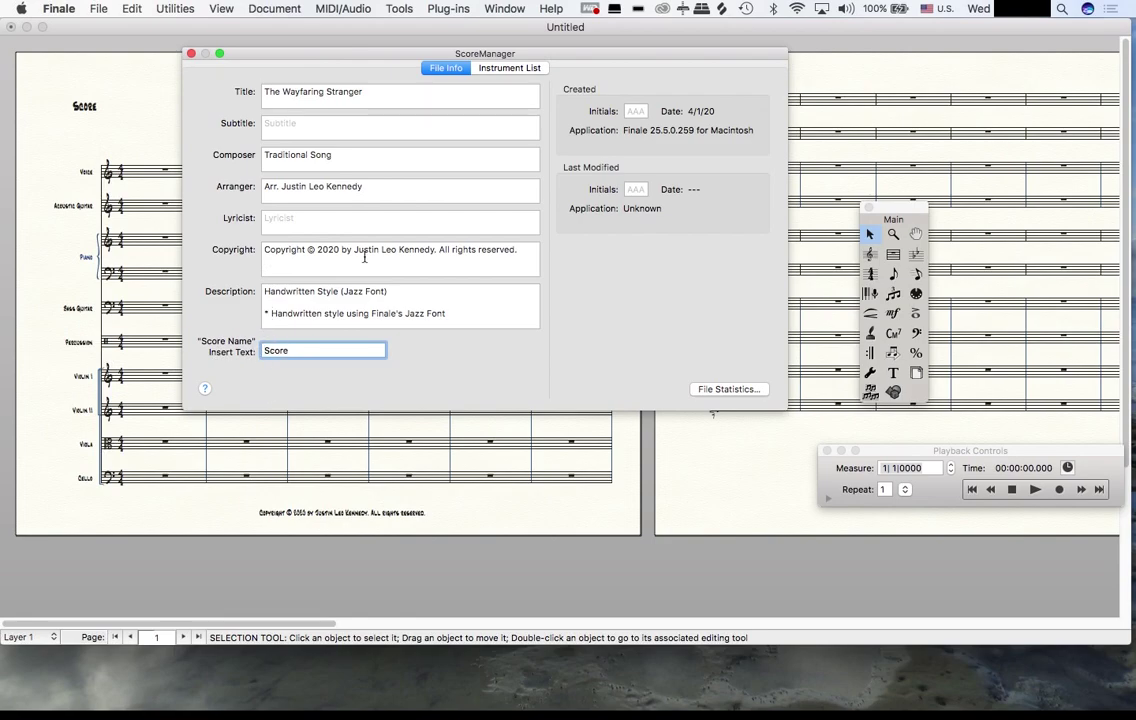
pyautogui.write('Full')
pyautogui.click(193, 54)
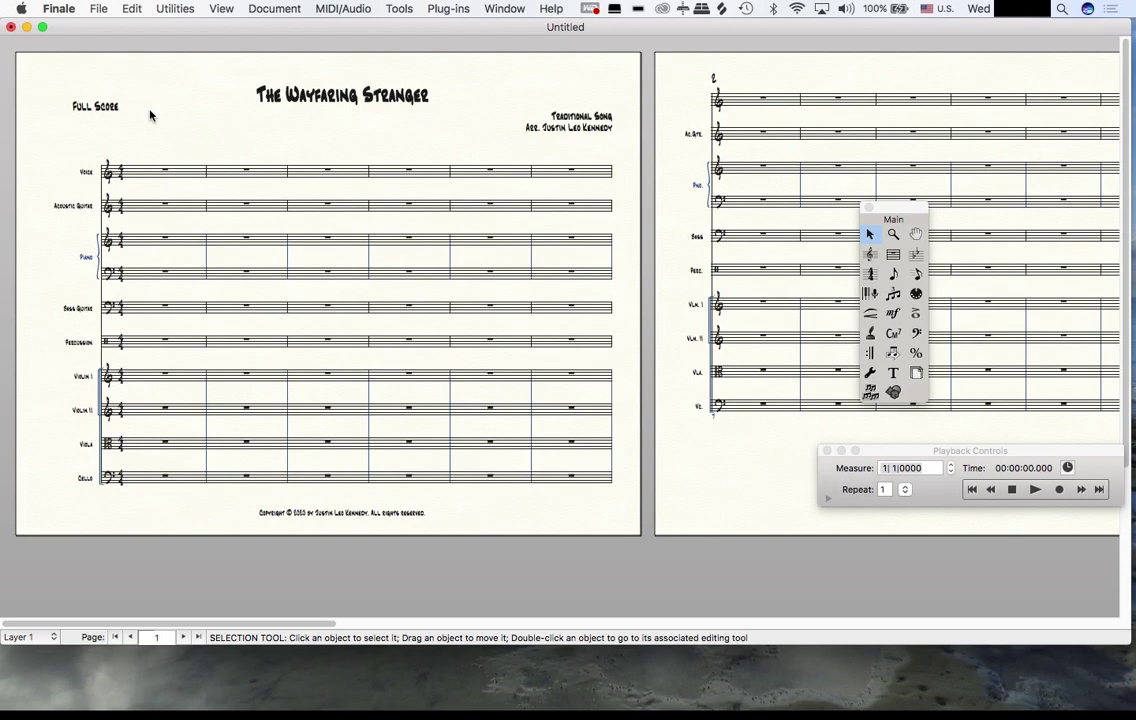
pyautogui.press('super+alt+grave')
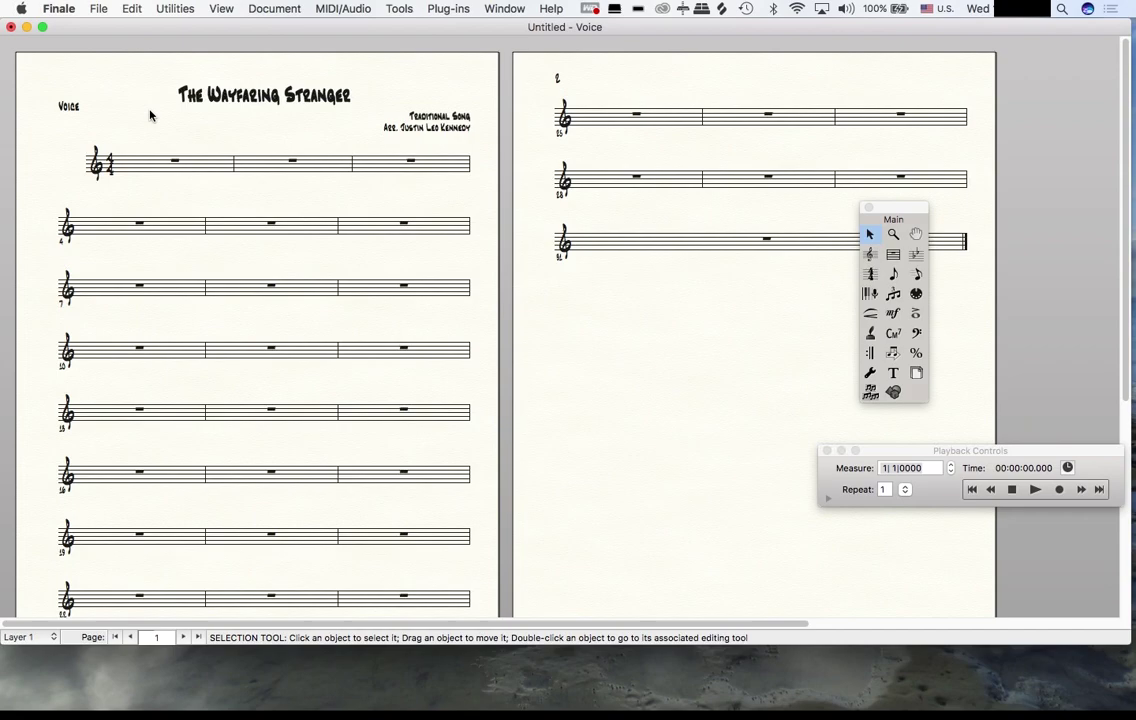
pyautogui.press('super+alt+grave')
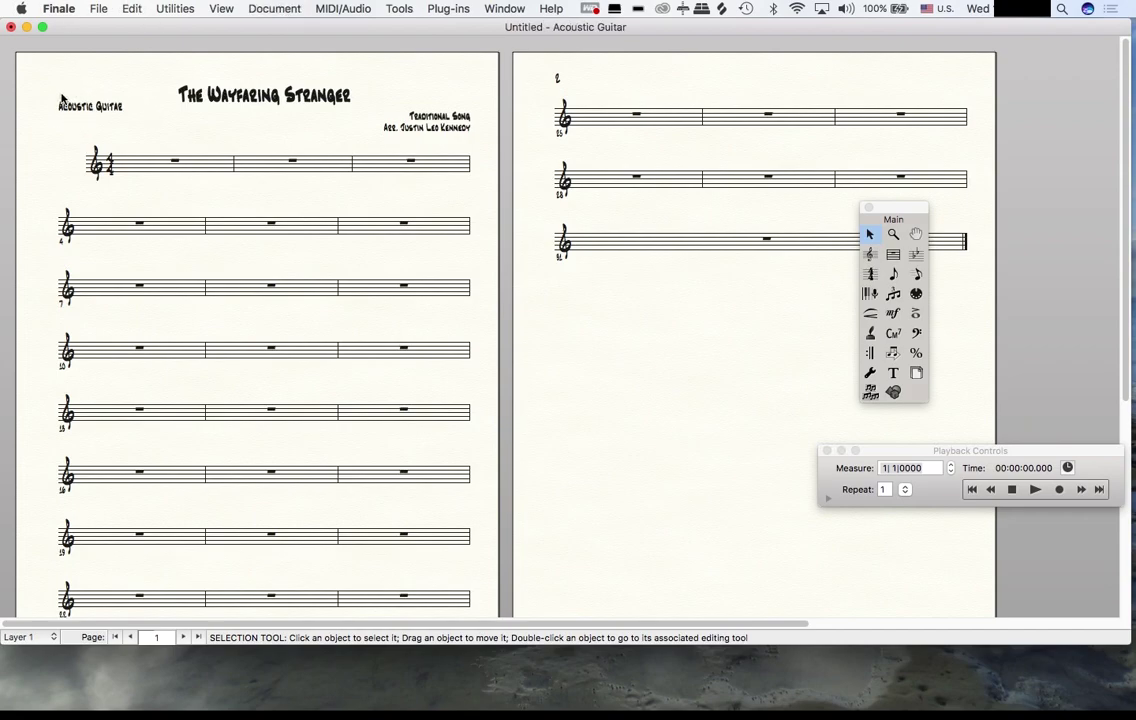
pyautogui.press('super+alt+grave')
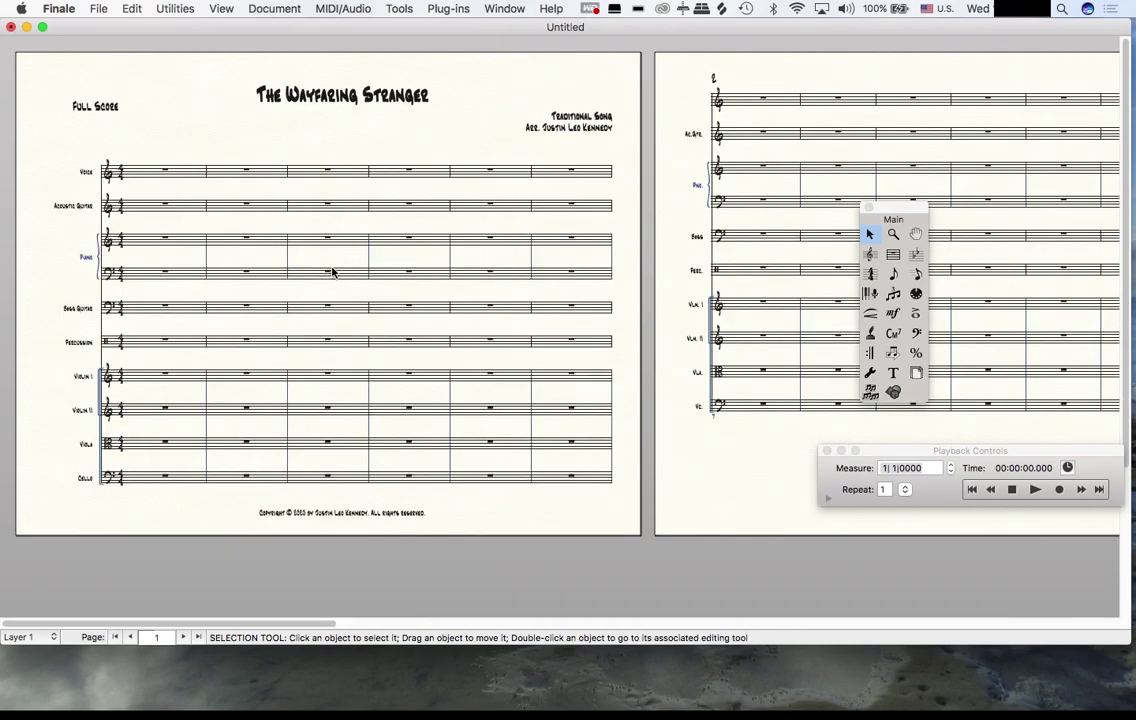
pyautogui.hscroll(5, 334, 272)
pyautogui.hscroll(5, 334, 272)
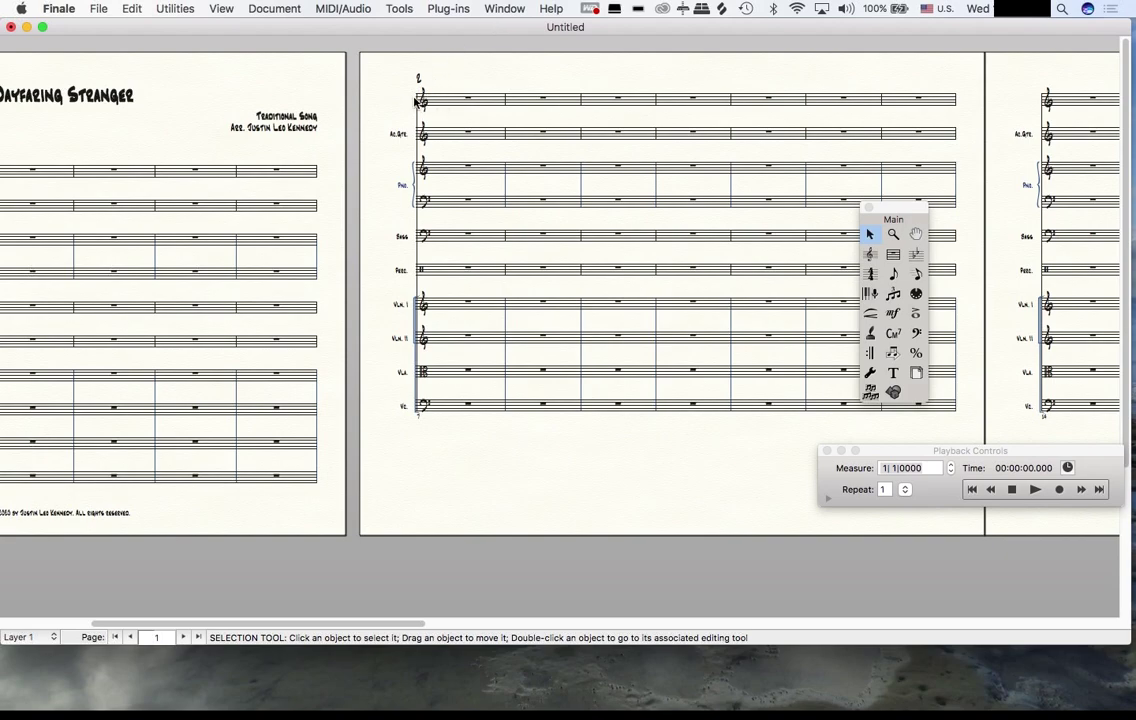
pyautogui.hscroll(-10, 422, 106)
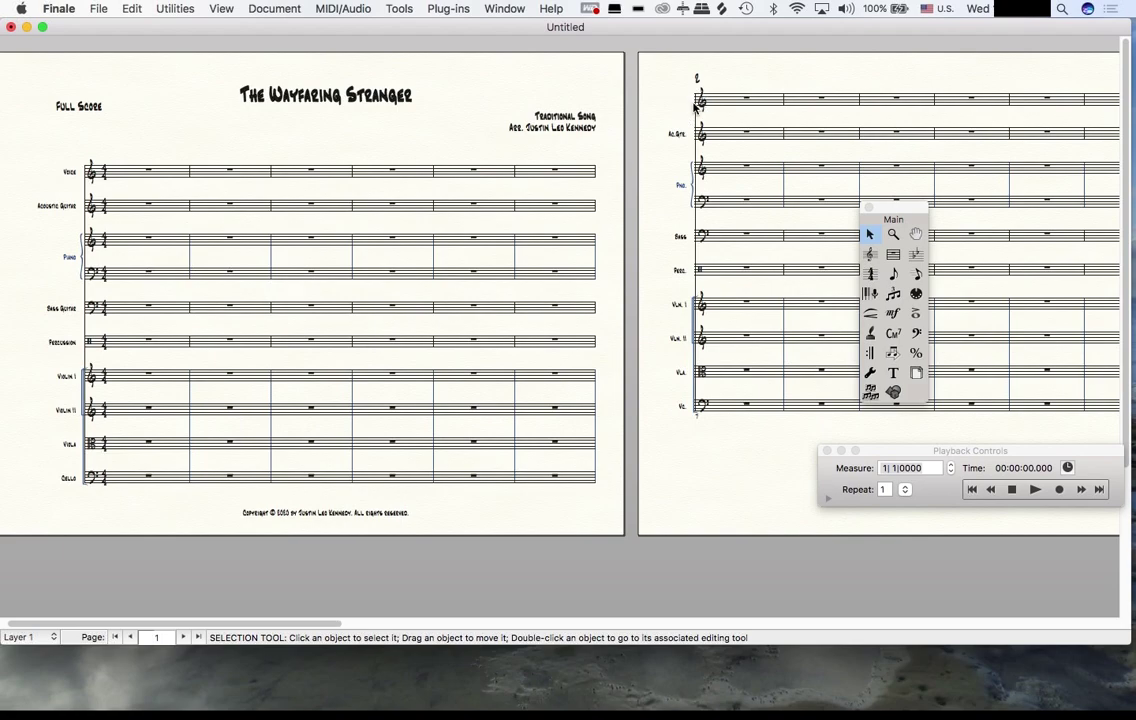
# - In ScoreManager's Instrument List, set the Voice staff's abbreviated name to 'Voice'
pyautogui.click(505, 9)
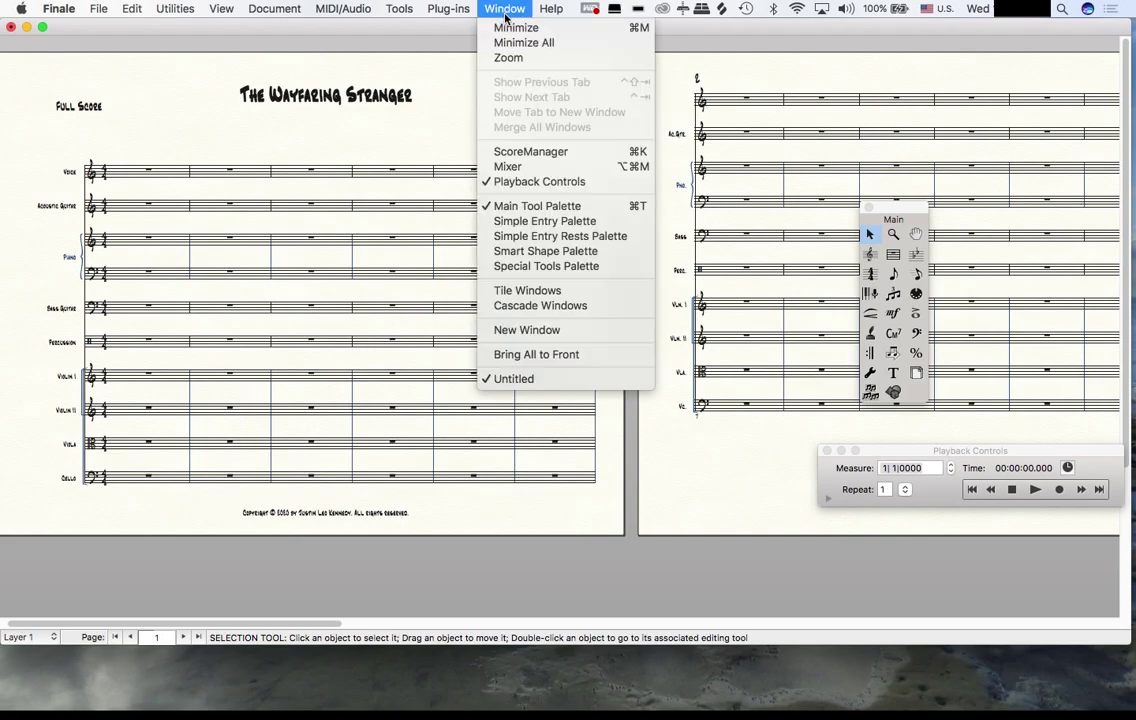
pyautogui.click(551, 151)
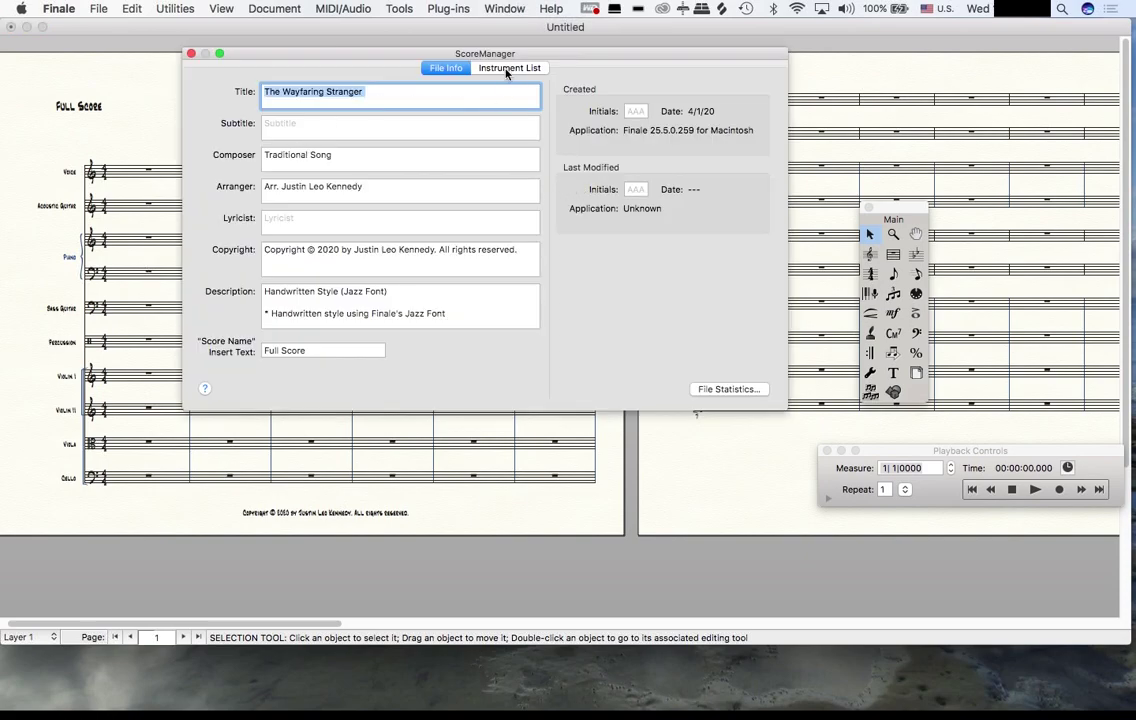
pyautogui.click(508, 68)
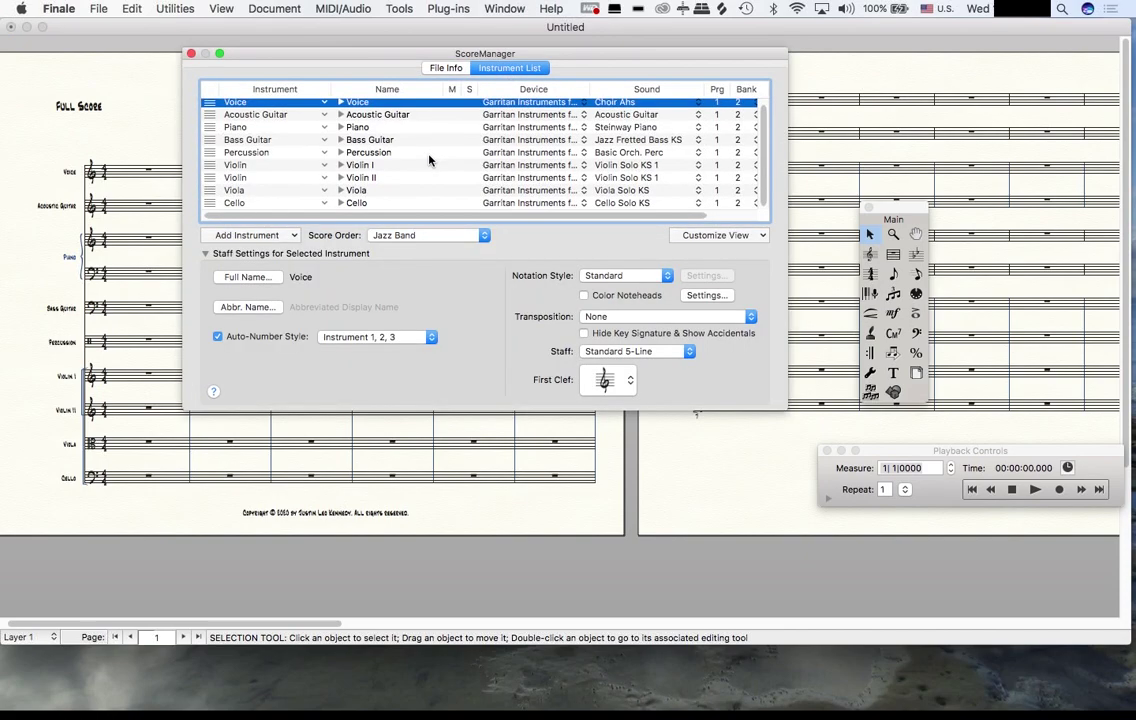
pyautogui.click(250, 307)
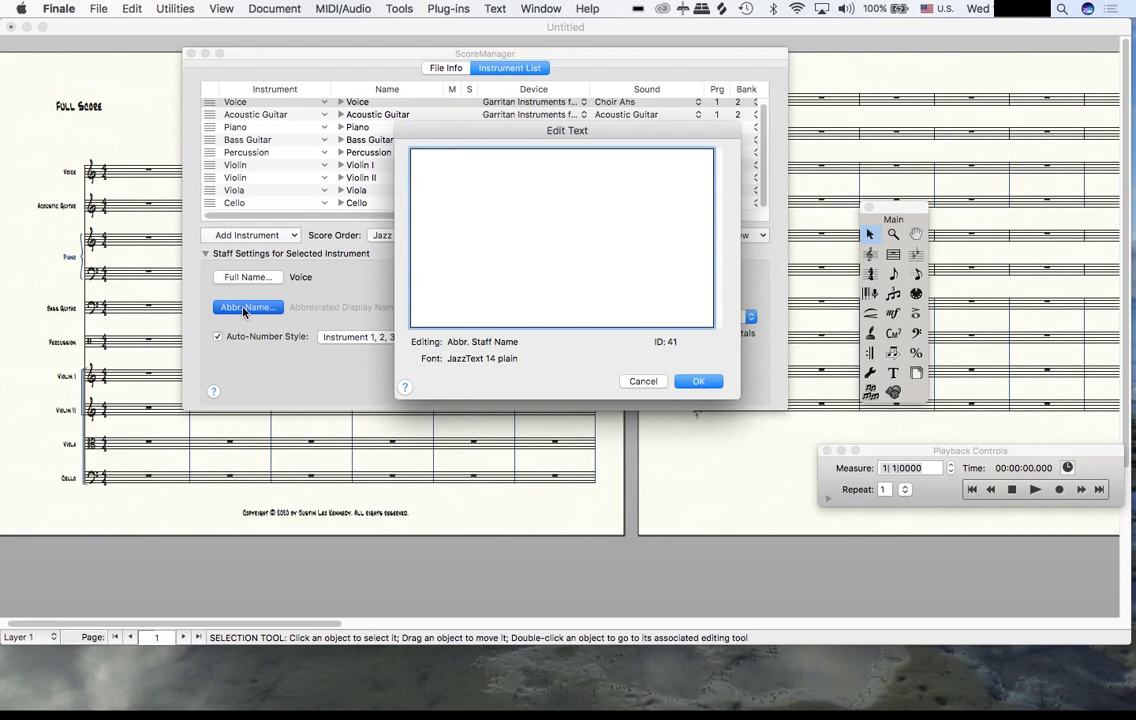
pyautogui.click(698, 383)
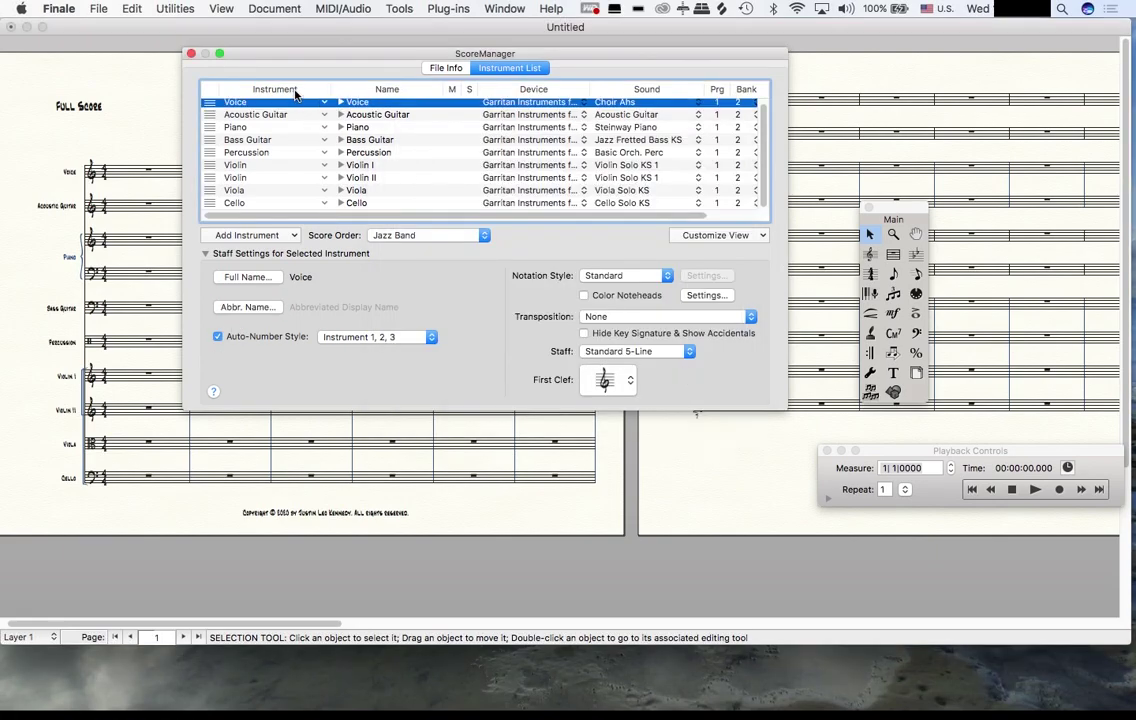
pyautogui.click(244, 308)
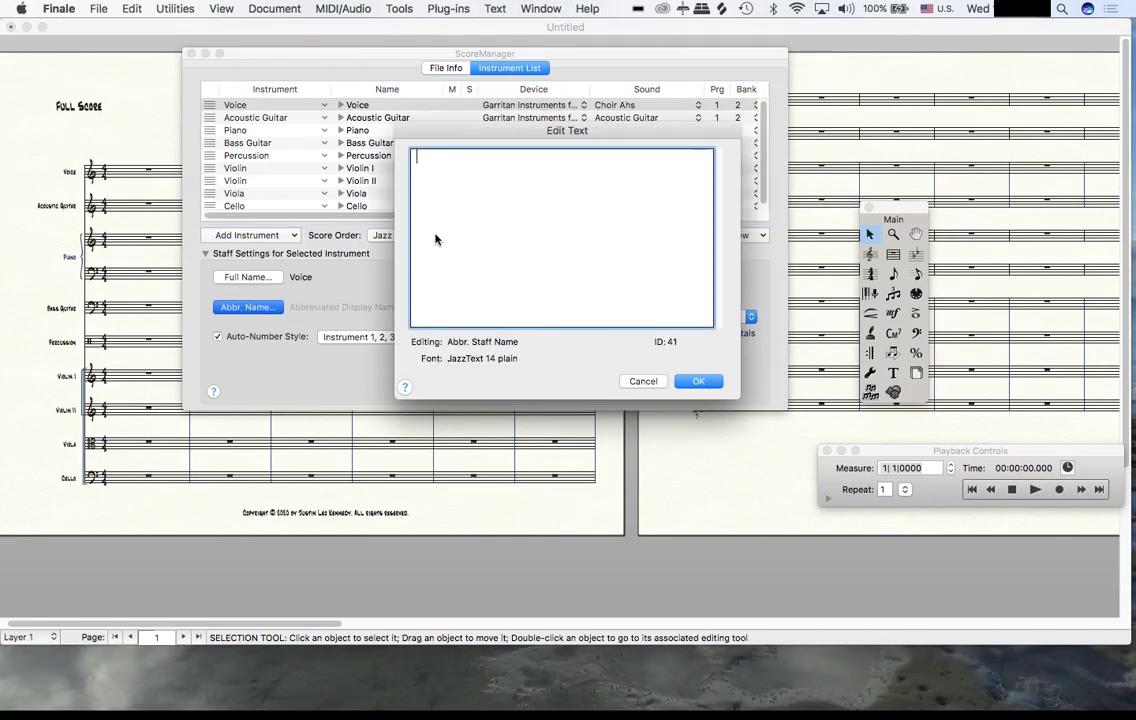
pyautogui.write('Voice')
pyautogui.click(698, 383)
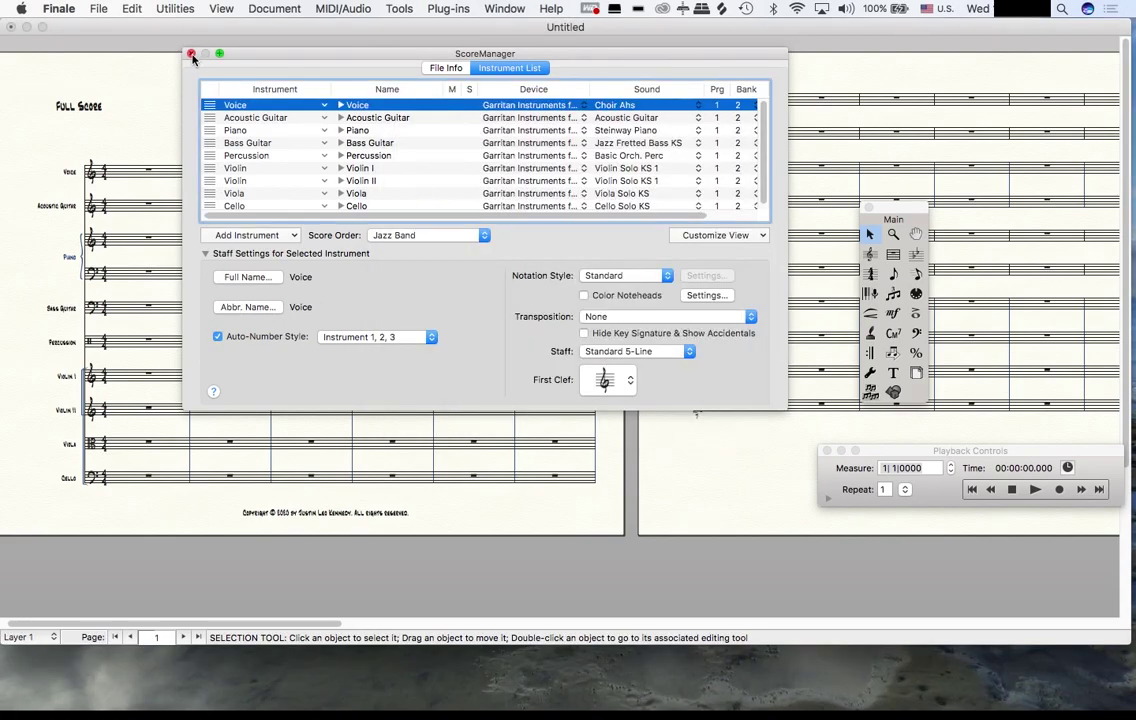
pyautogui.click(188, 52)
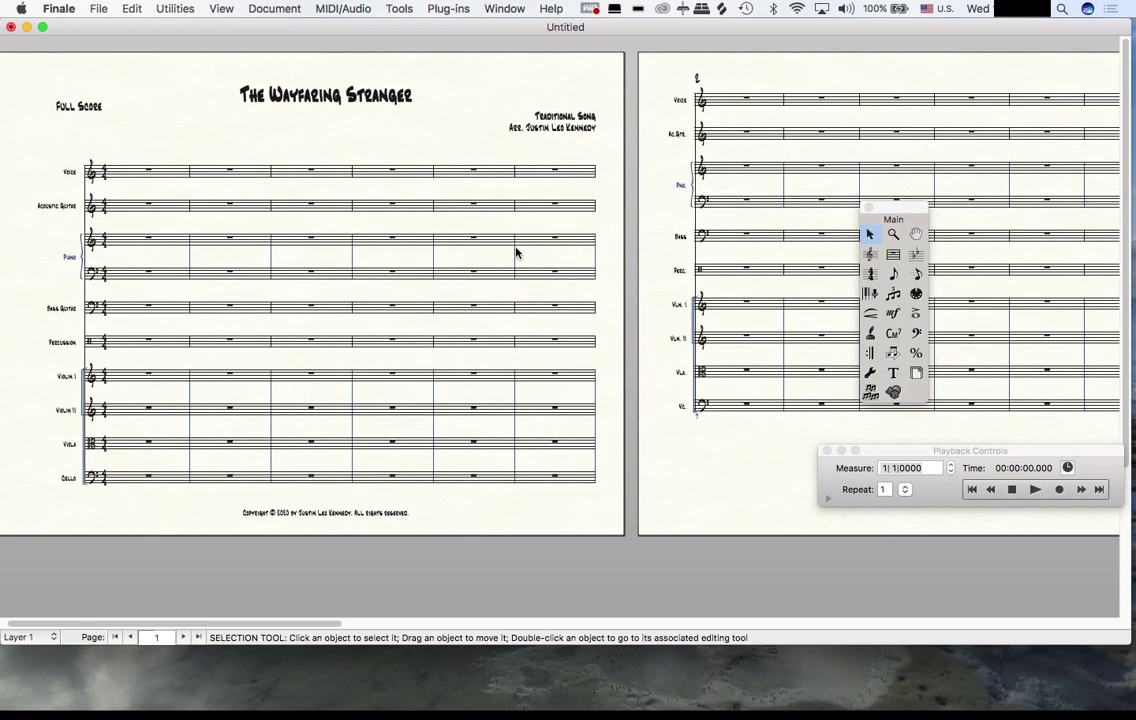